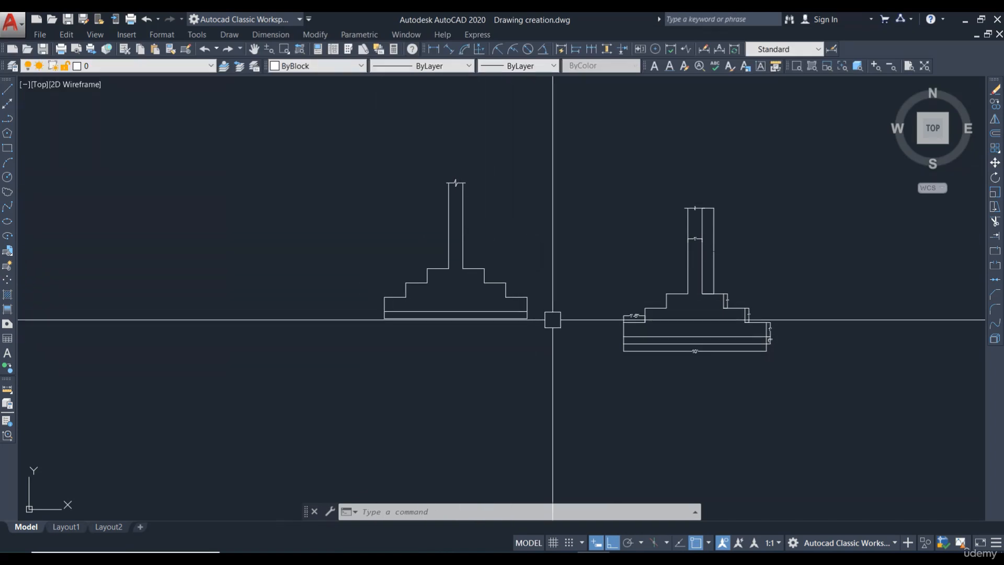
scroll(408, 314, up, 2)
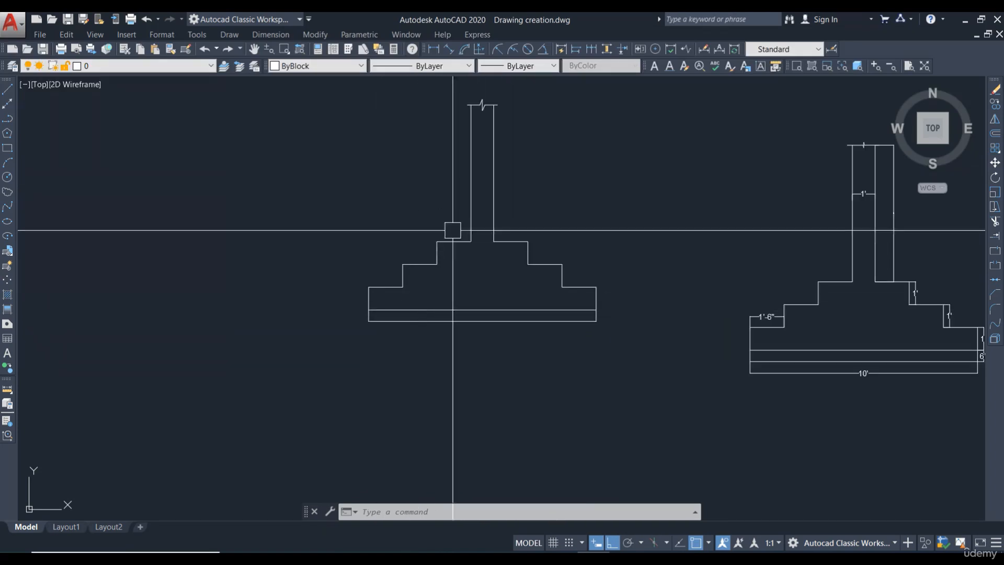
scroll(521, 273, up, 2)
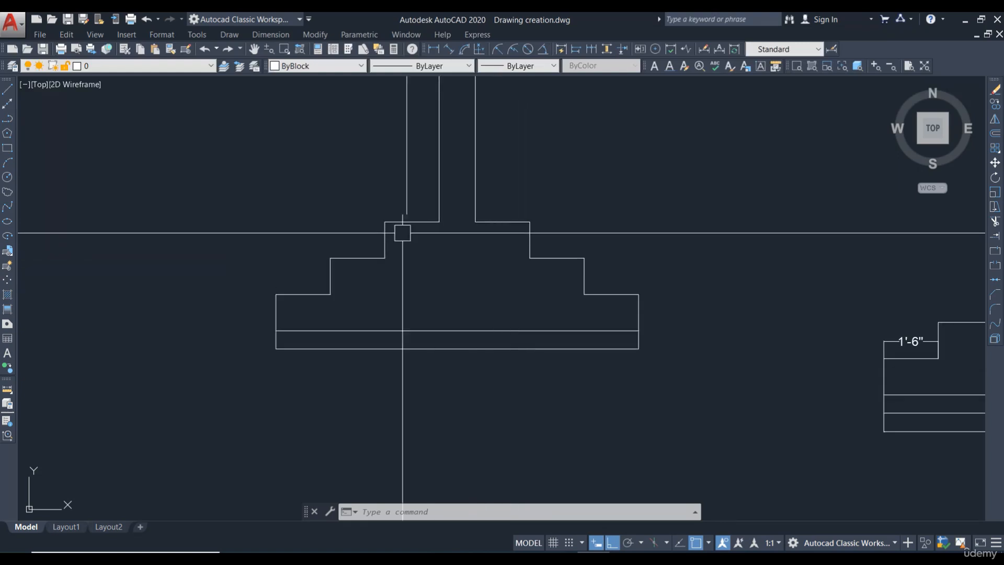
middle_drag(428, 294, 470, 349)
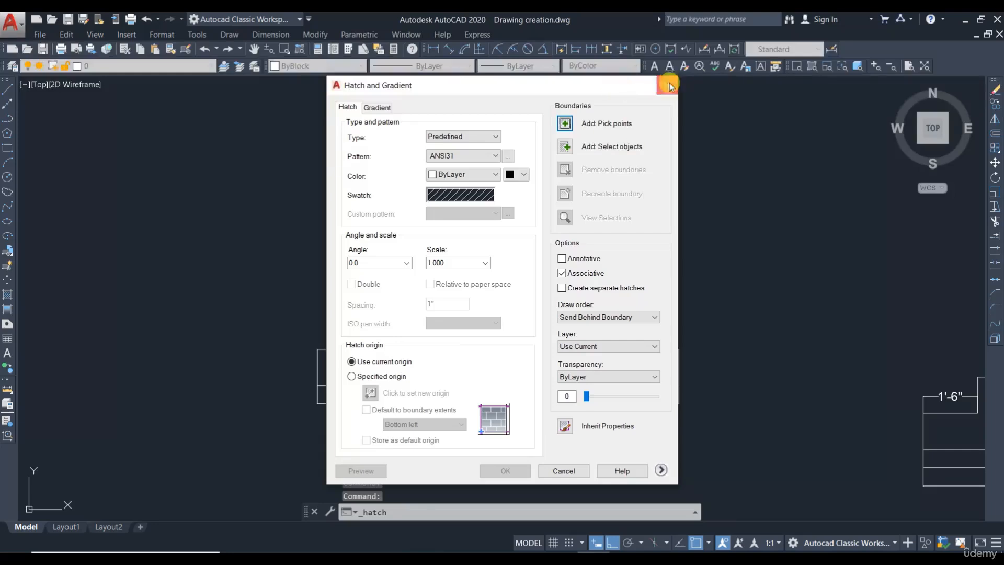
click(668, 86)
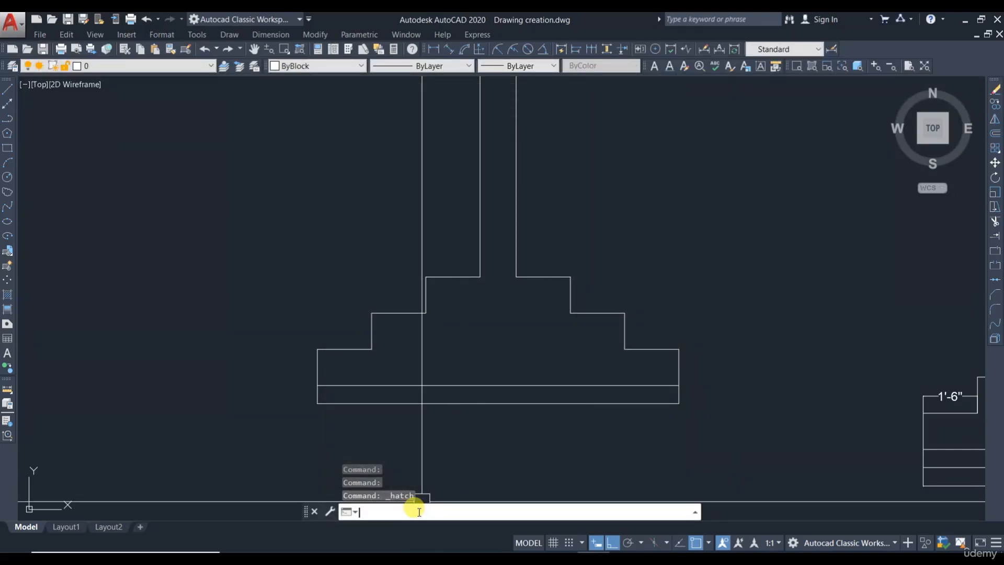
Start a new hatch and set its pattern type to Predefined.
text(h)
key(Return)
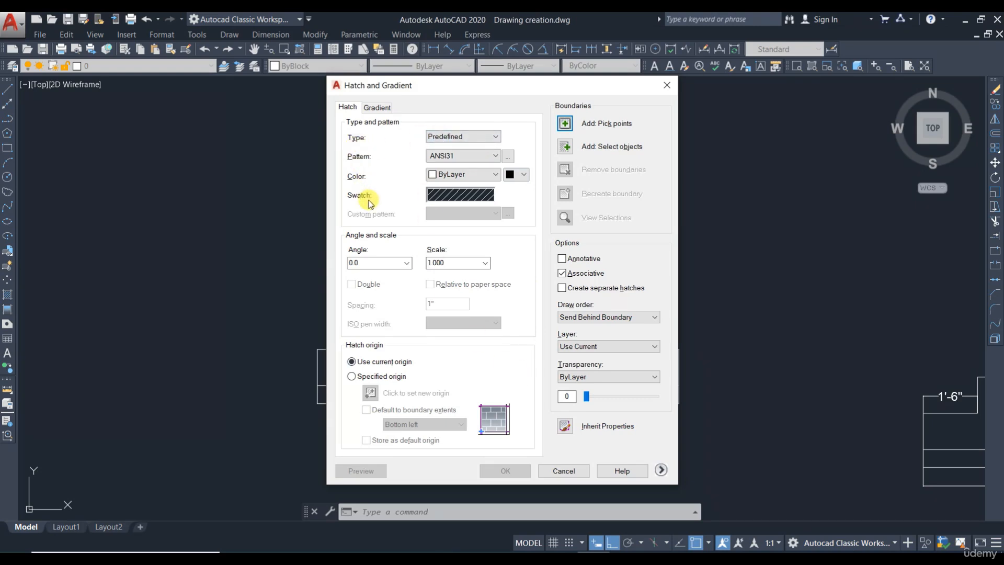
click(479, 137)
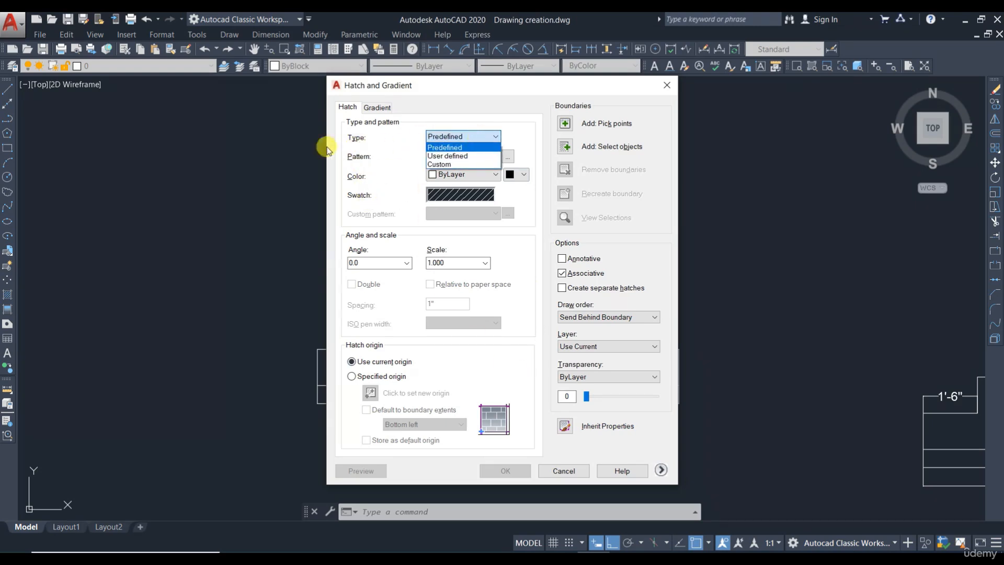
click(509, 136)
click(496, 139)
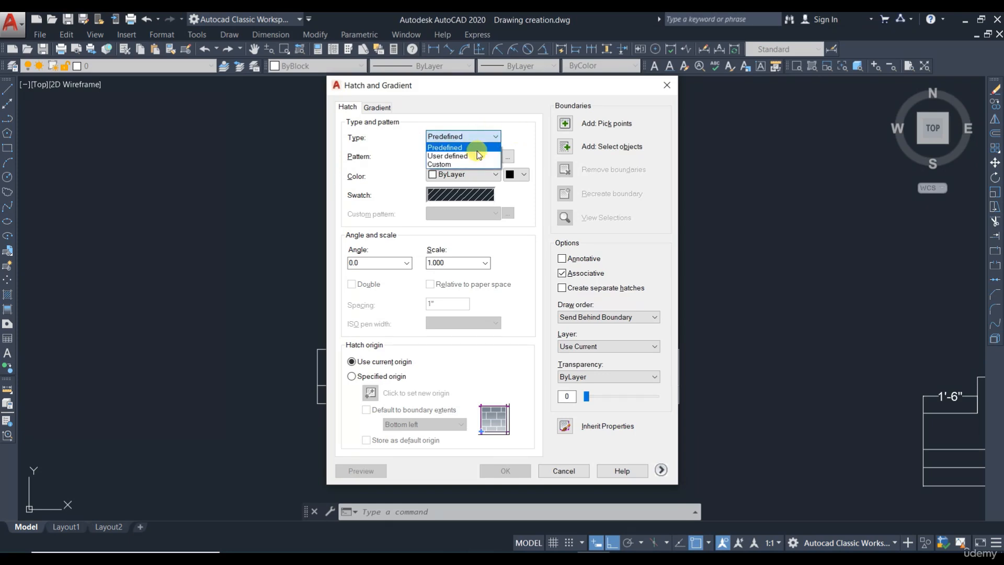
click(477, 147)
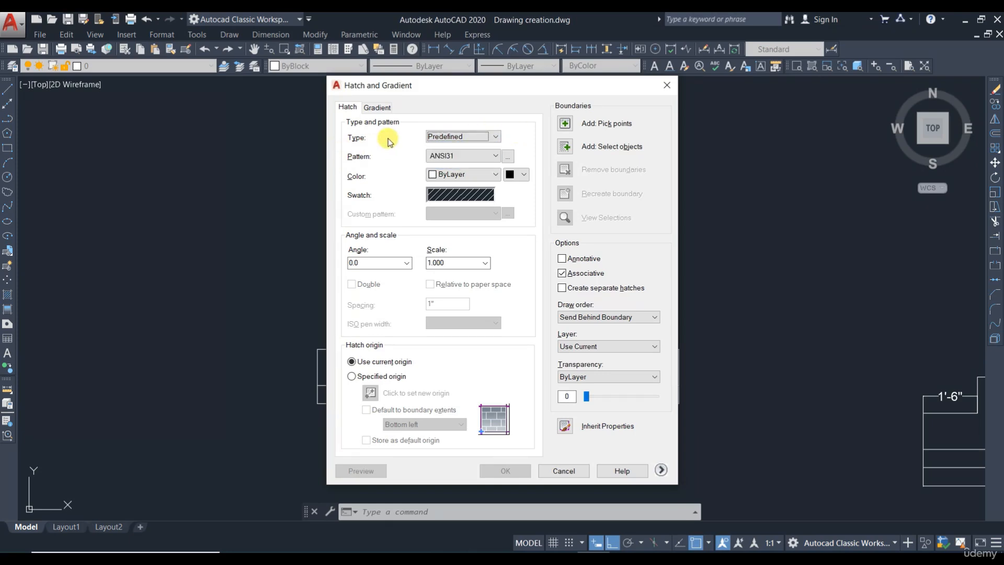
click(466, 138)
click(469, 140)
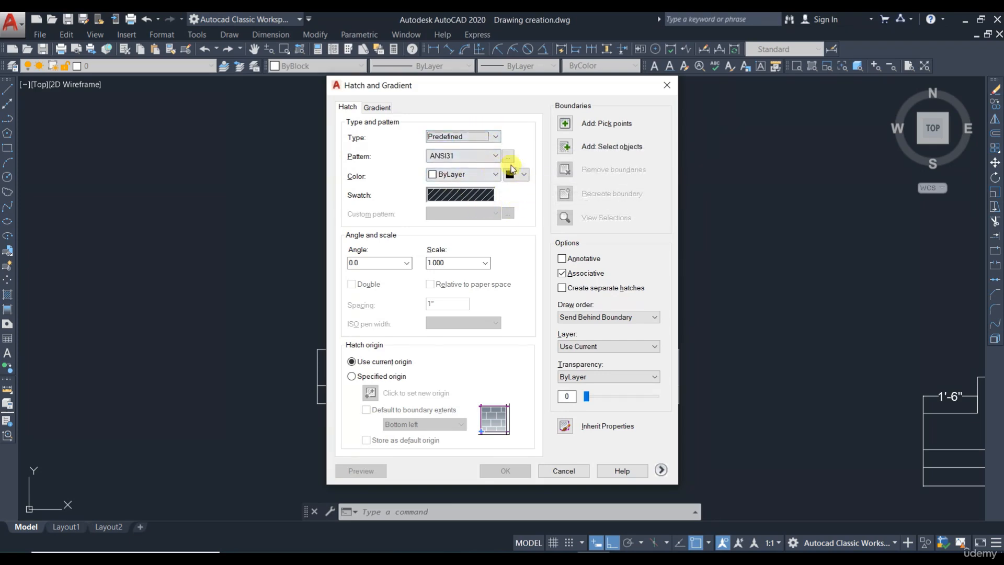
click(481, 144)
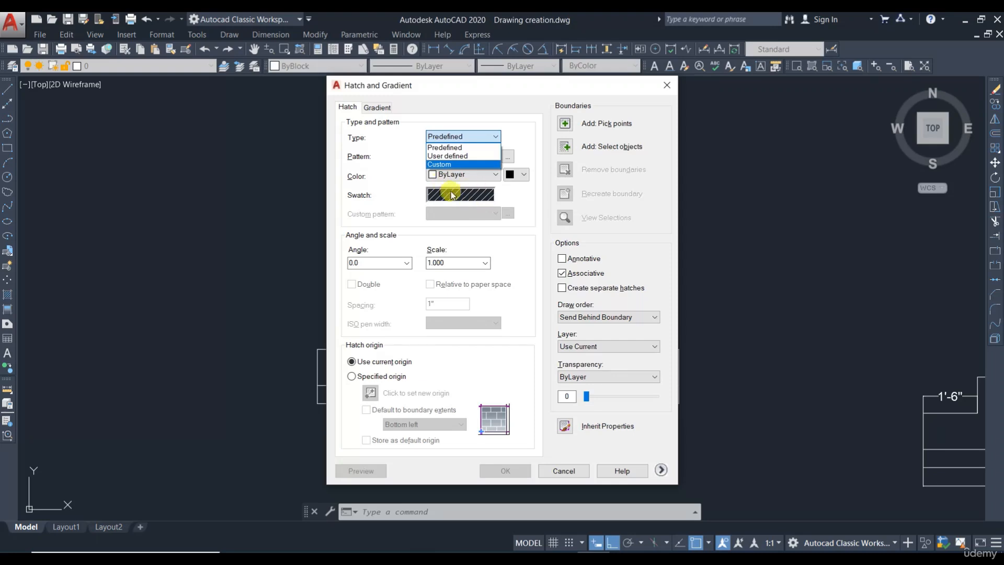
click(524, 197)
click(470, 137)
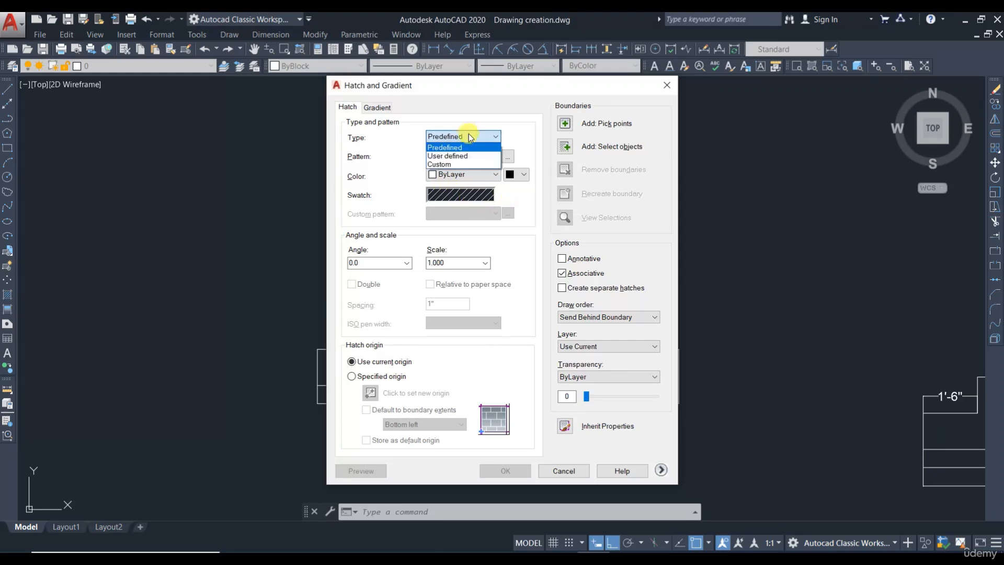
click(460, 148)
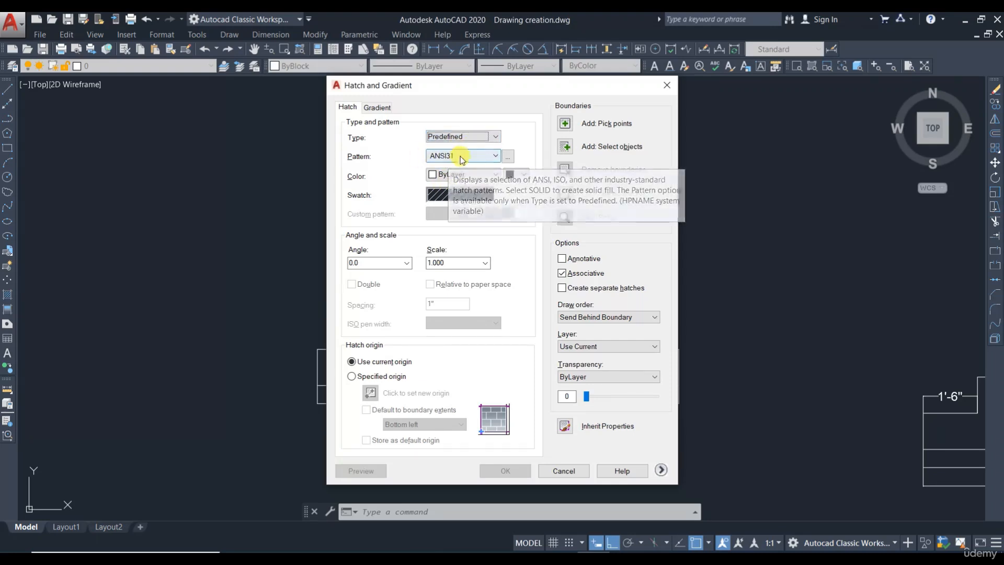
Choose the AR-CONC concrete pattern from the other predefined patterns for the hatch.
click(480, 157)
click(480, 158)
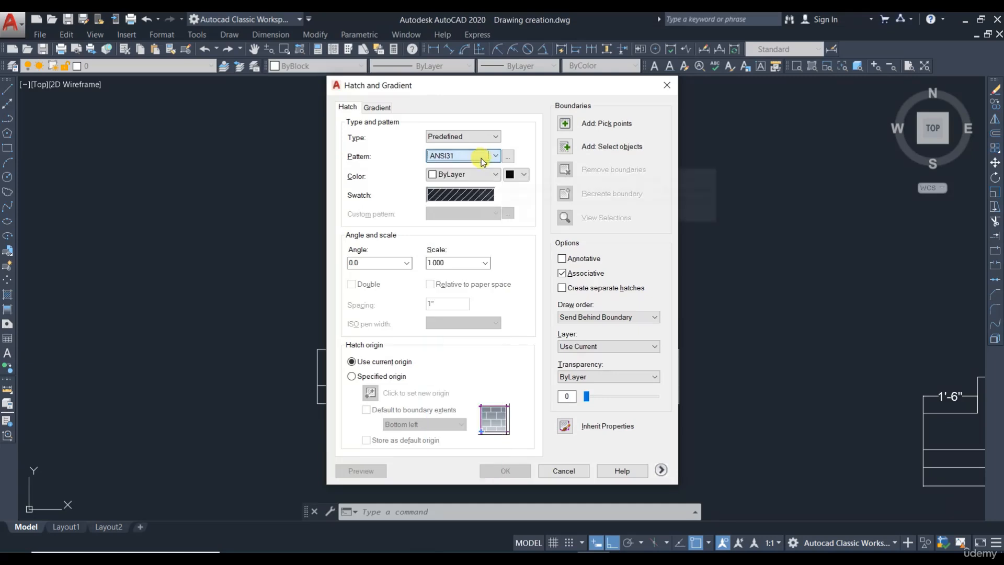
click(508, 156)
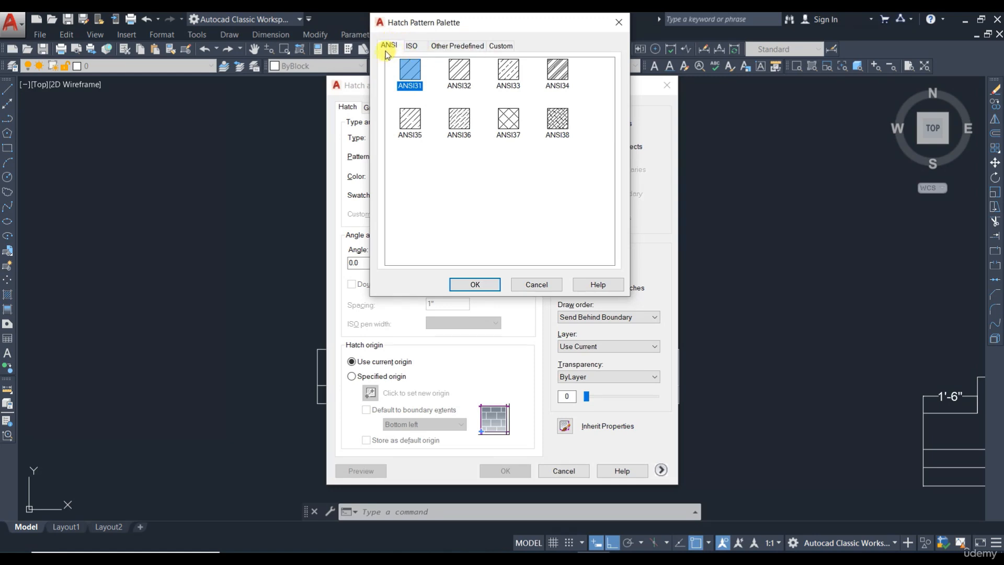
click(470, 49)
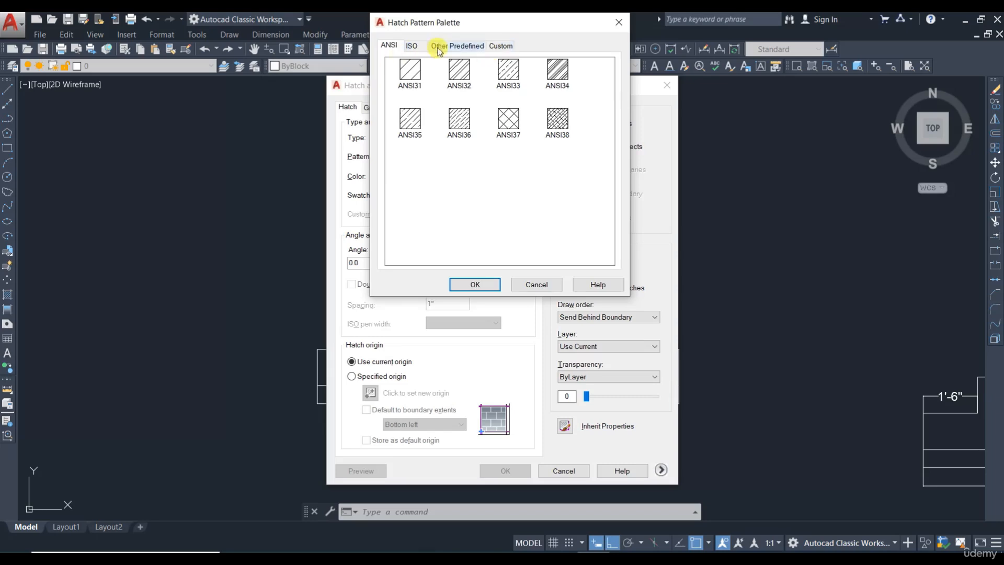
click(421, 48)
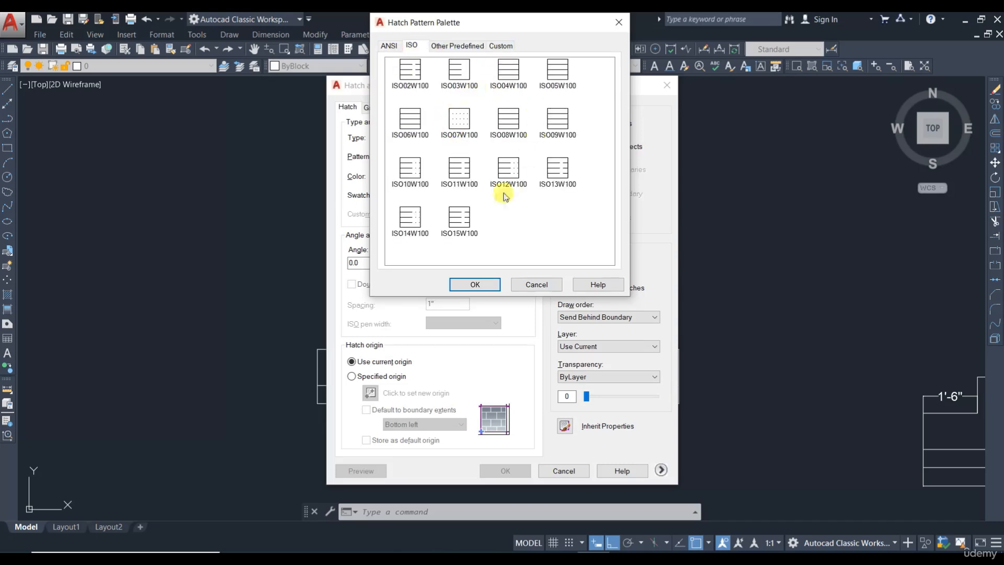
click(468, 46)
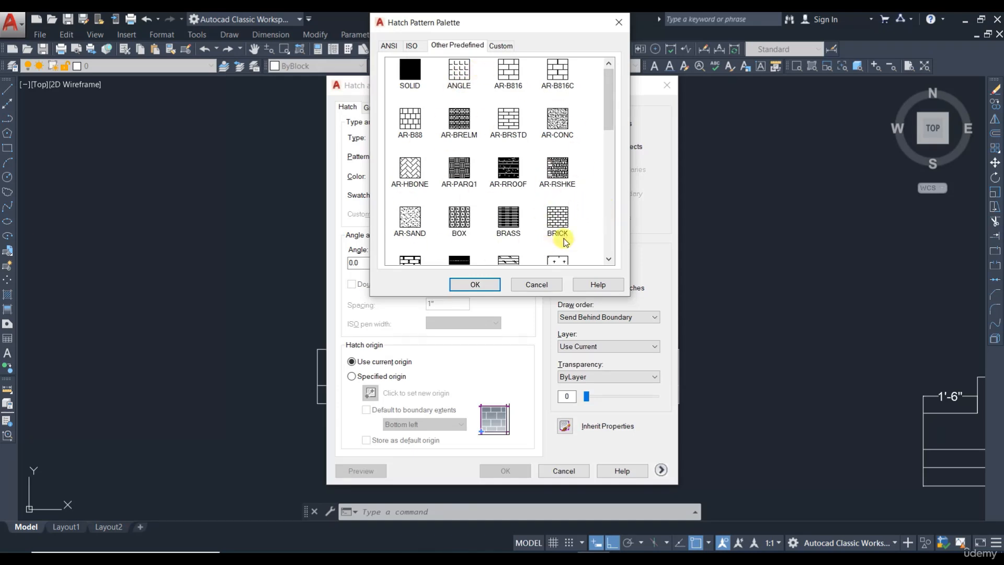
click(559, 126)
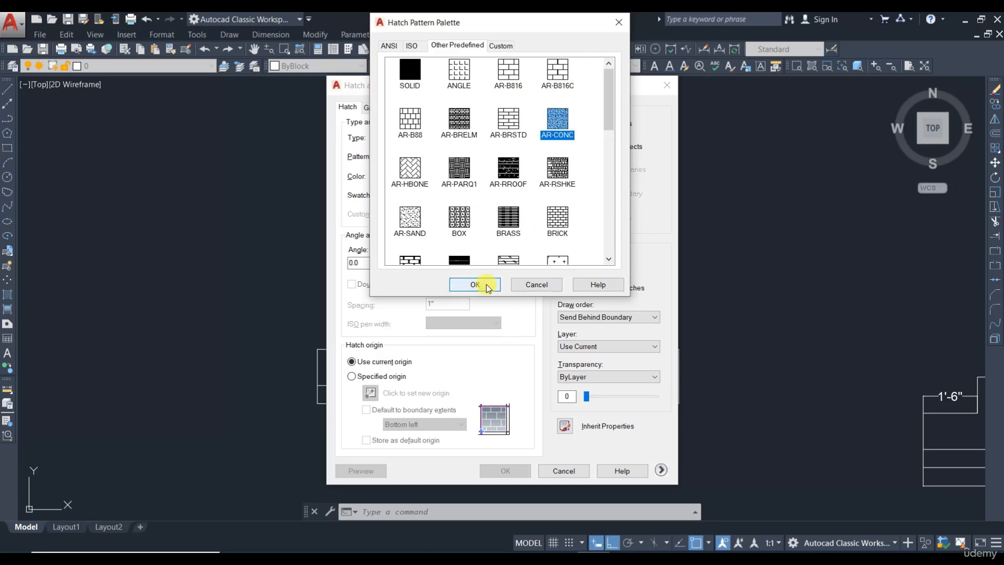
click(480, 284)
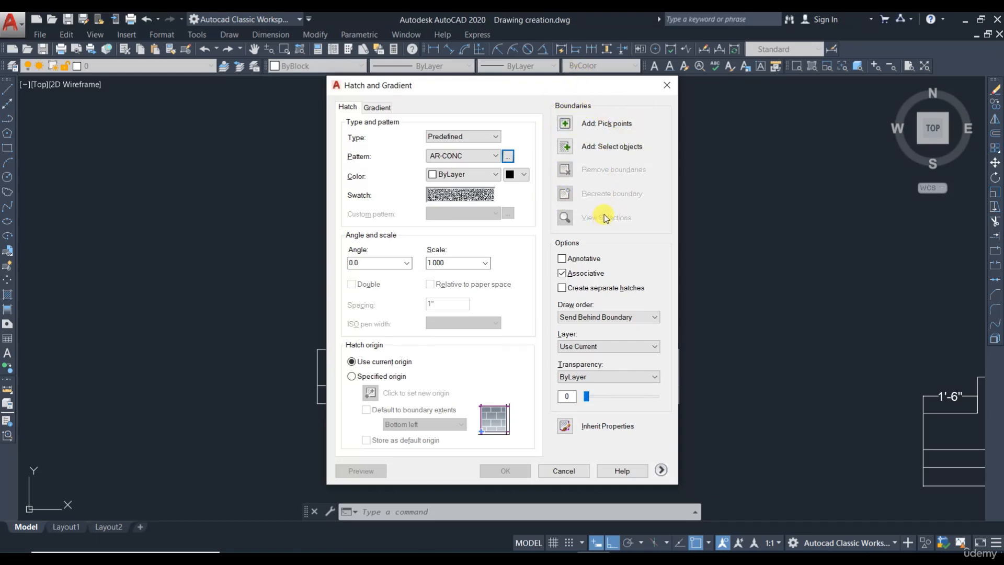
click(568, 126)
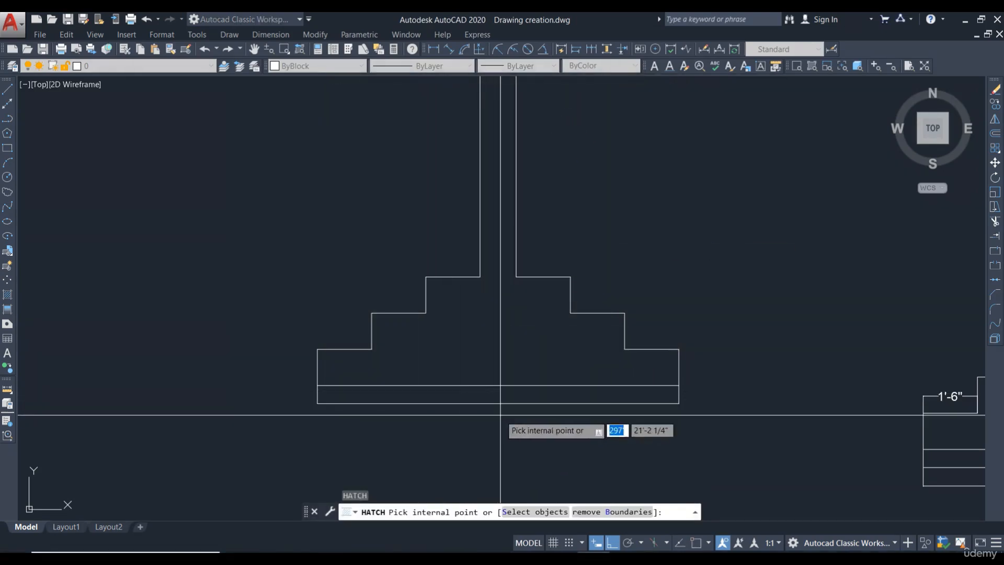
middle_drag(549, 365, 505, 164)
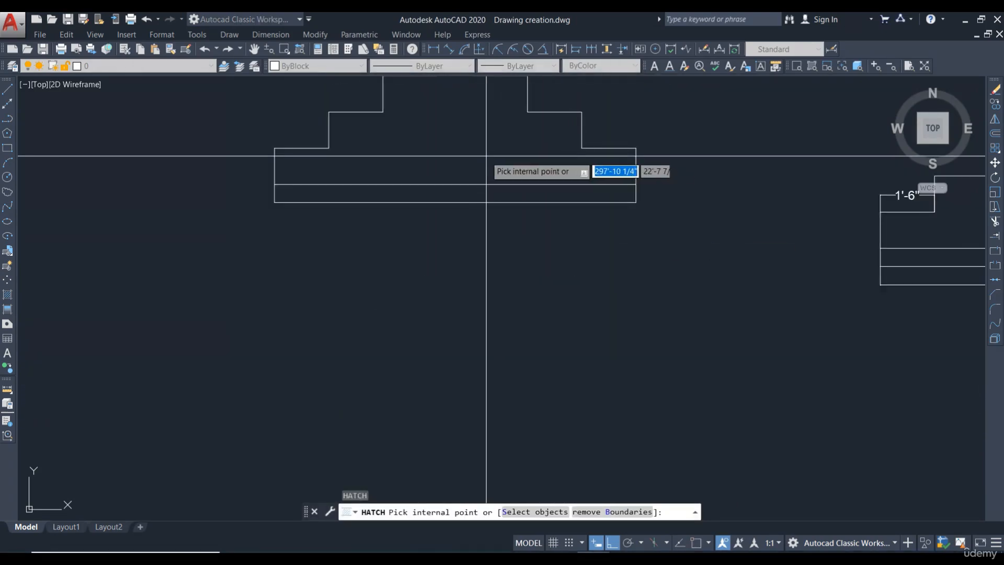
click(442, 193)
key(Escape)
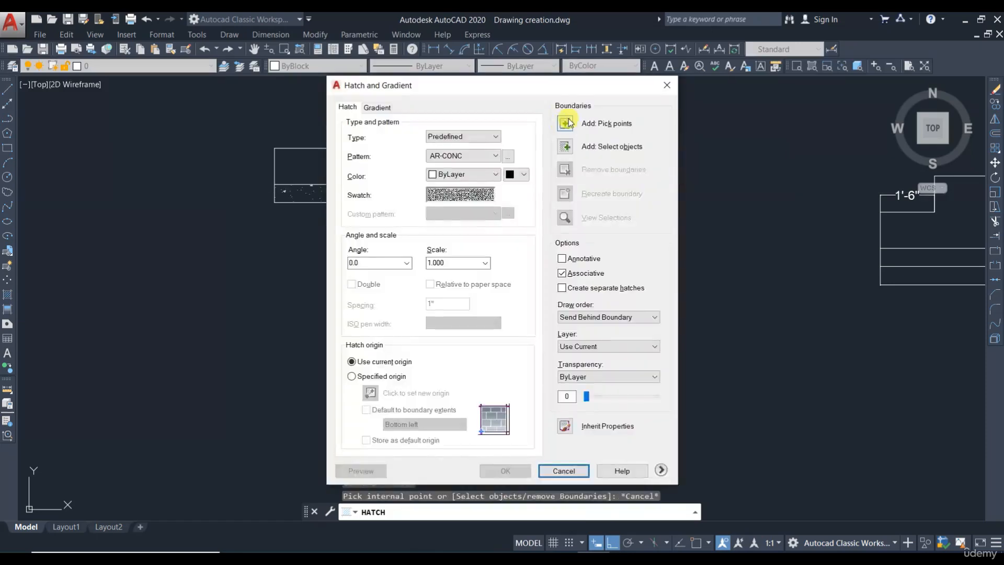
Apply the AR-CONC hatch inside the thin bottom layer of the stepped footing.
click(565, 124)
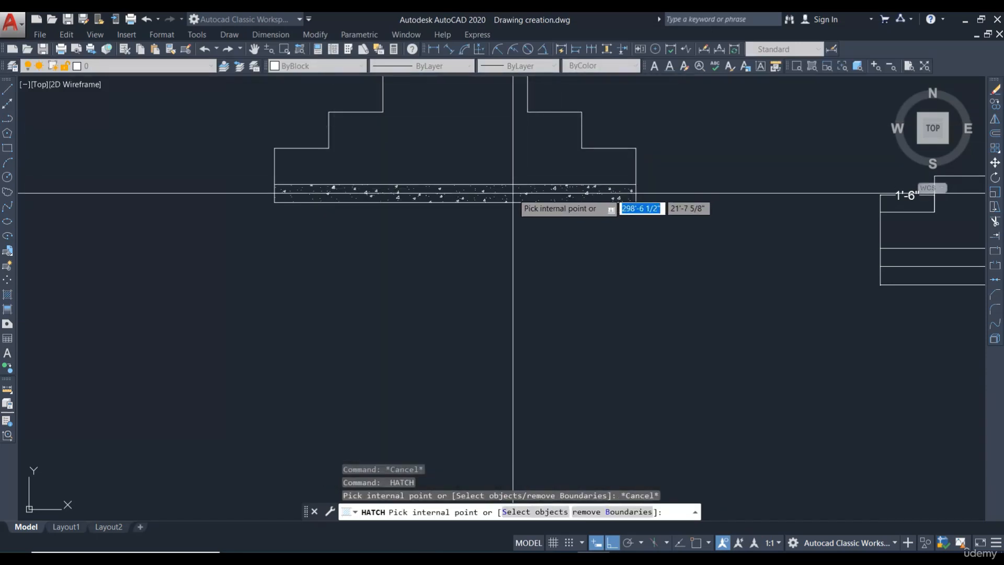
click(513, 193)
key(Return)
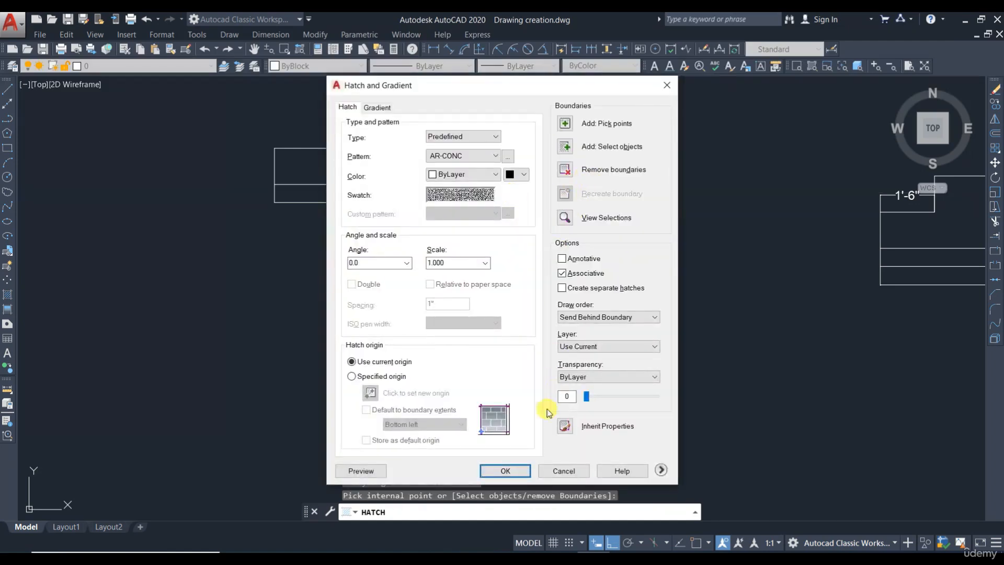
click(506, 471)
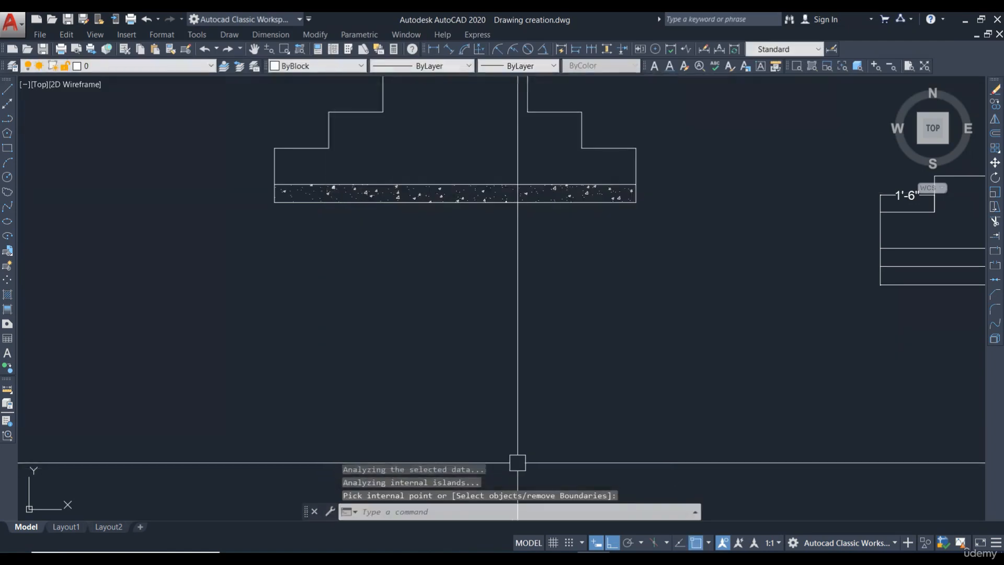
Set the scale of the concrete hatch in the footing's bottom layer to 10.
scroll(497, 306, up, 2)
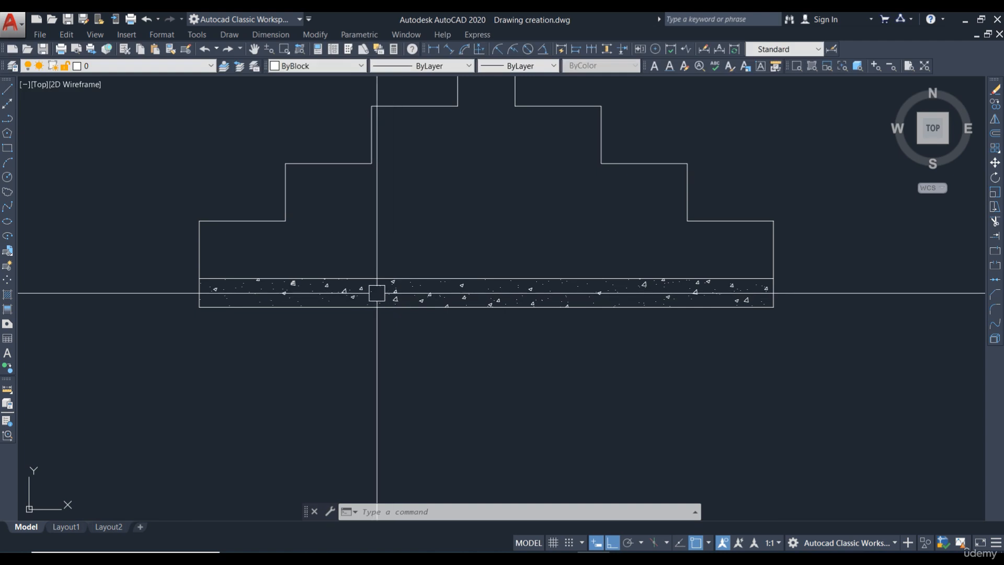
click(441, 293)
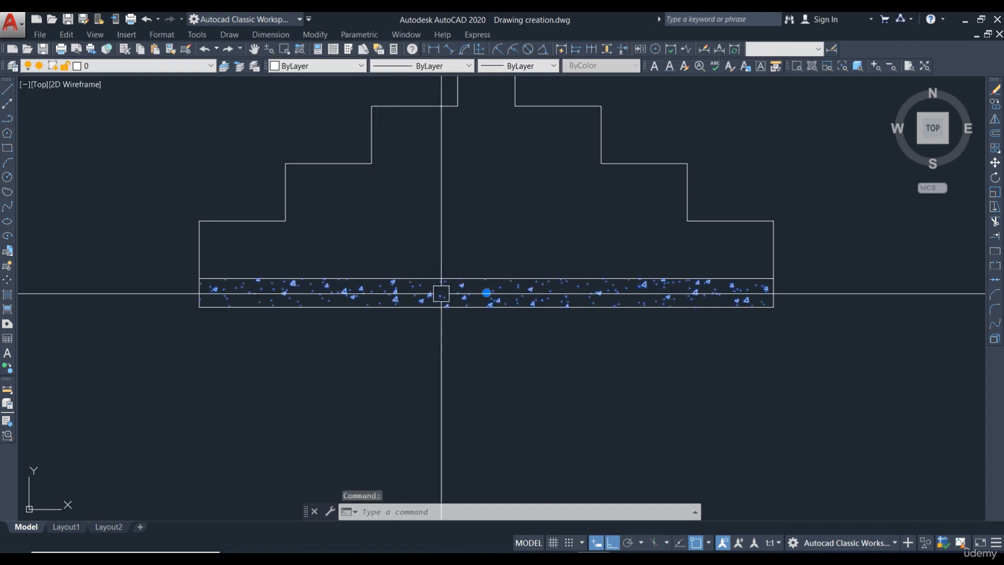
click(400, 294)
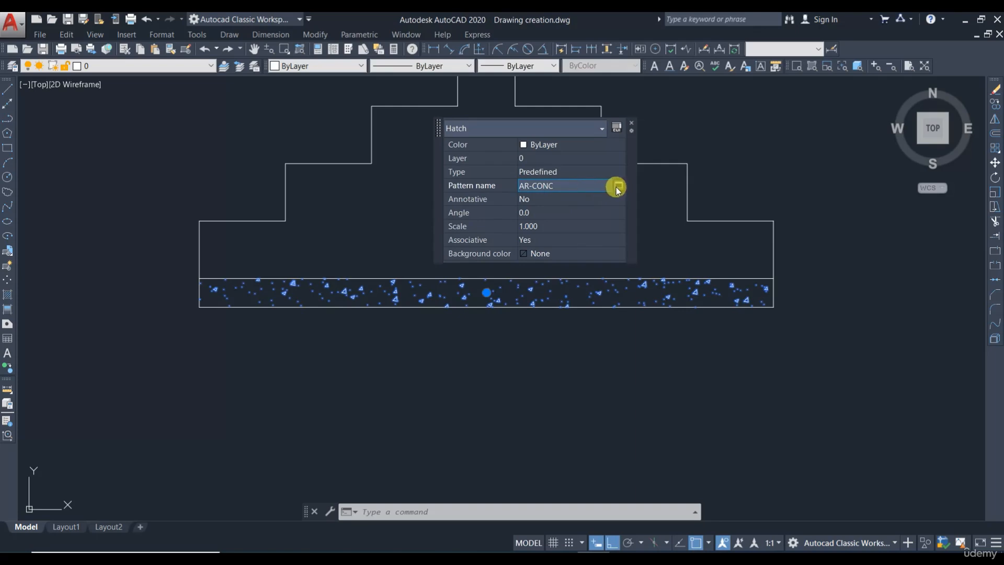
click(543, 224)
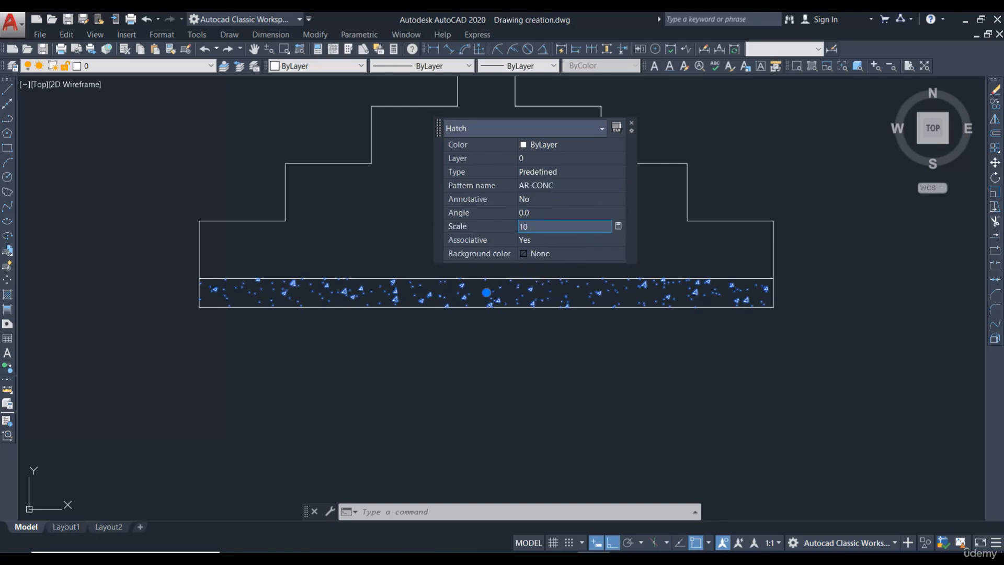
key(Return)
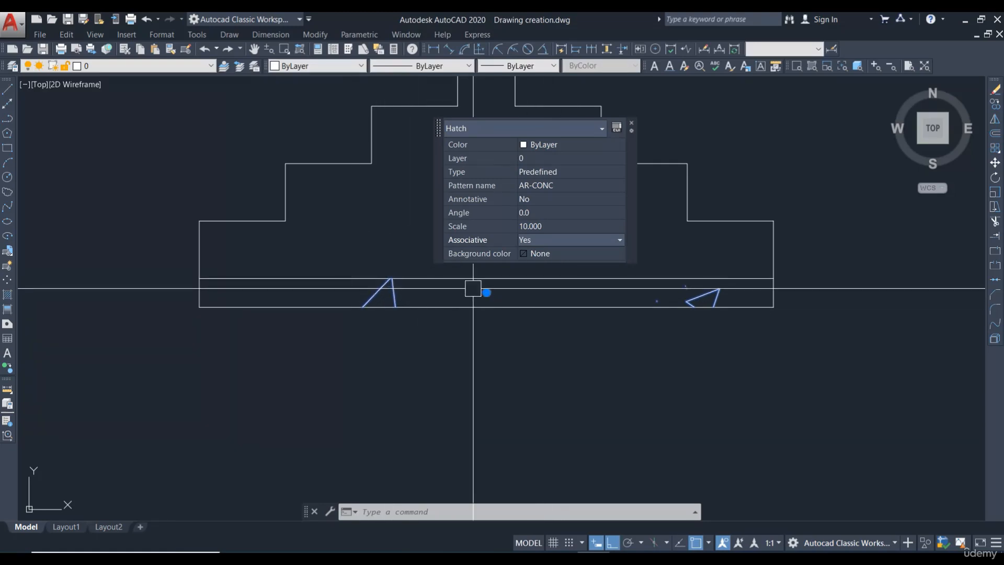
Reduce the scale of the bottom layer's hatch to 5.
click(544, 226)
text(1)
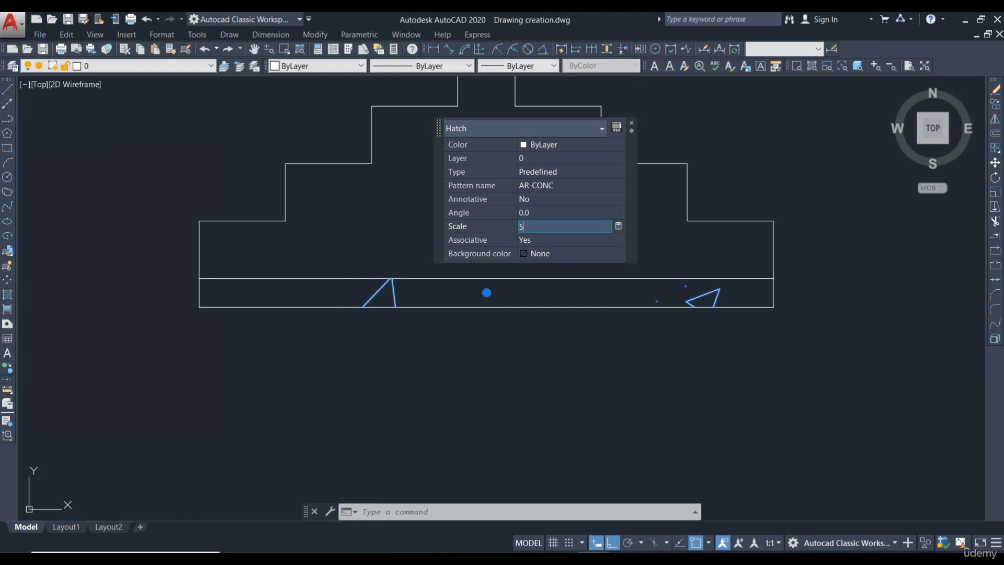
key(Return)
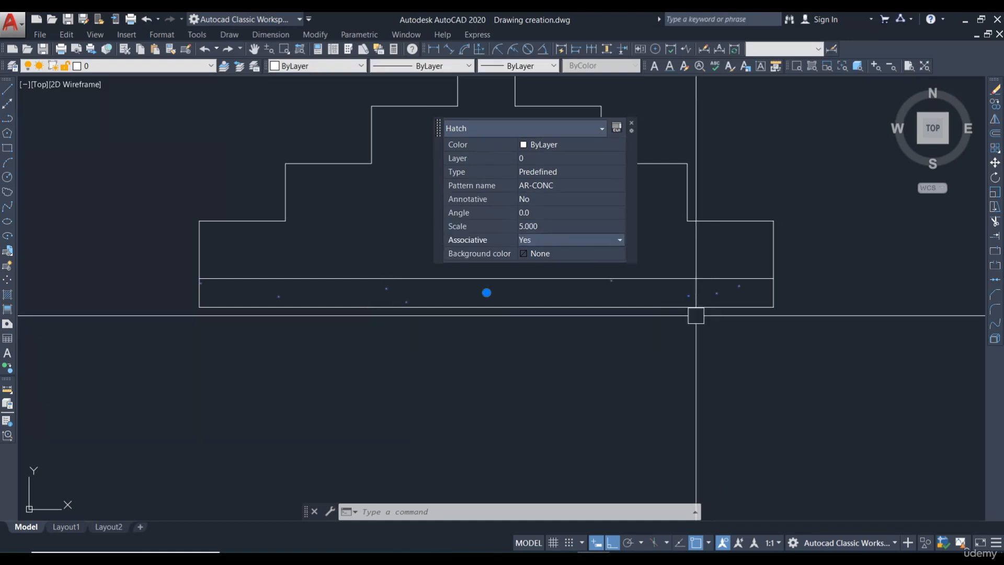
Set the bottom layer's hatch scale to 1 and deselect the hatch.
click(558, 222)
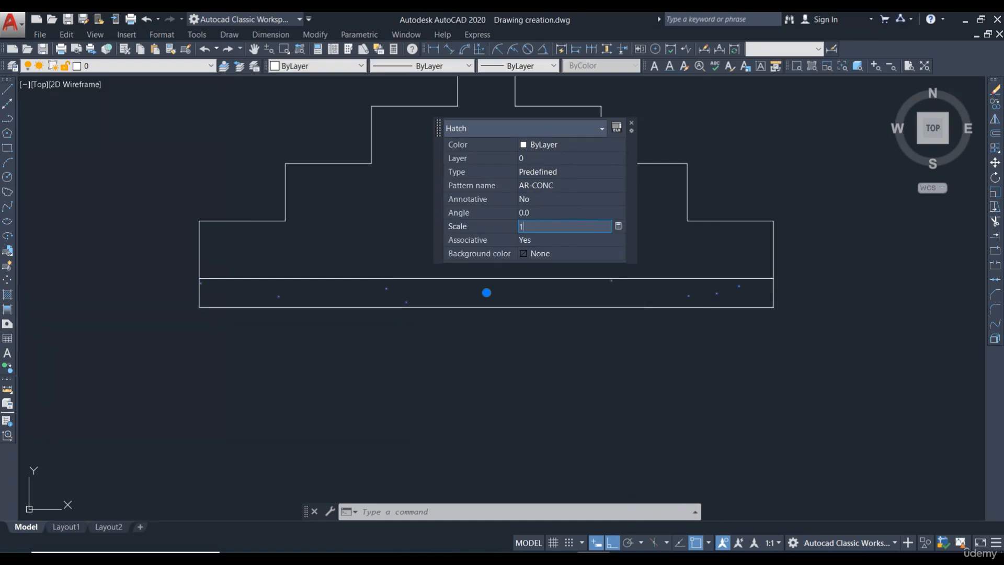
text(1)
key(Return)
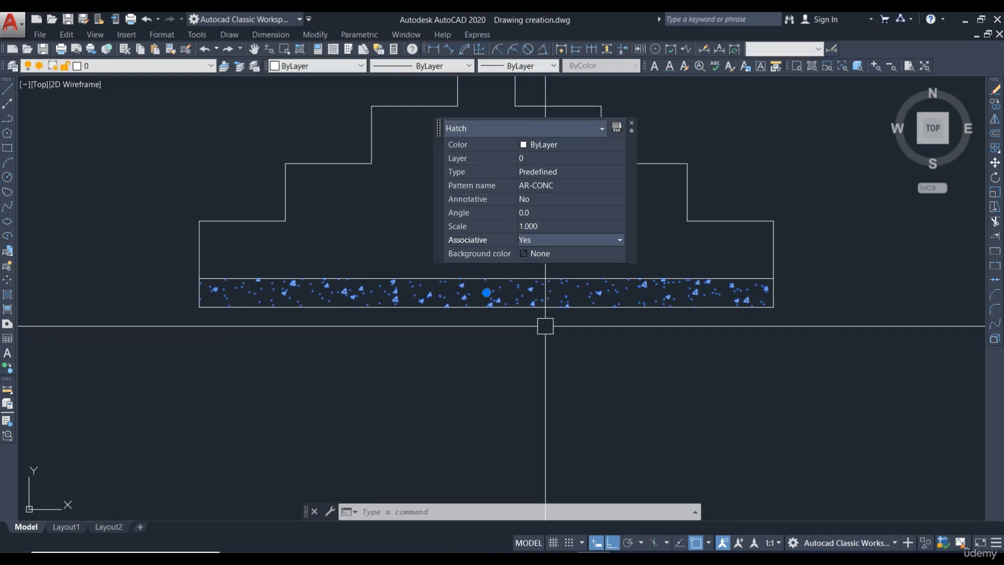
scroll(580, 278, down, 2)
key(Escape)
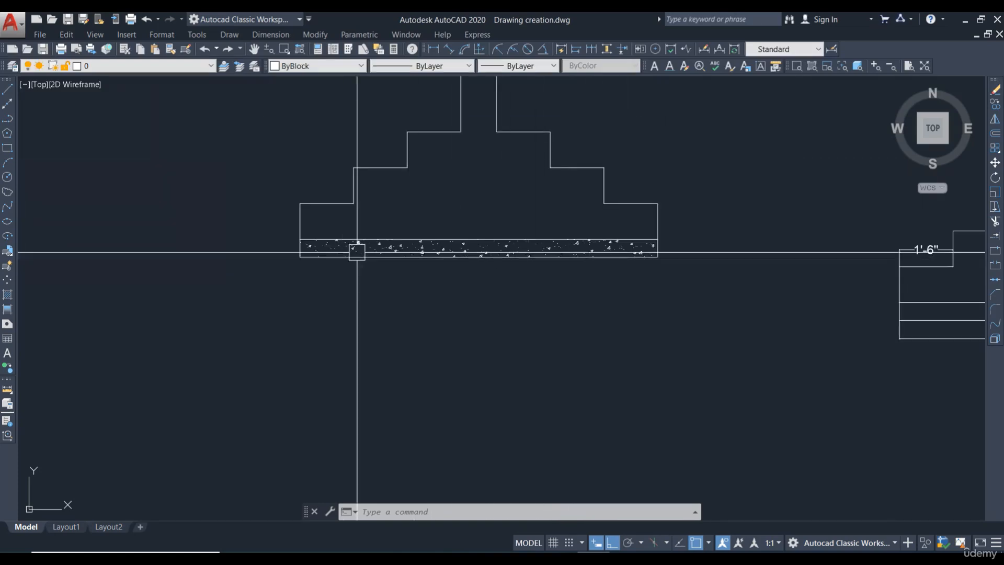
Apply the AR-CONC hatch at scale 1 to the connected stepped footing and column area above the bottom layer.
mouse_move(493, 222)
middle_down()
mouse_move(469, 332)
mouse_move(485, 307)
mouse_move(523, 308)
middle_up()
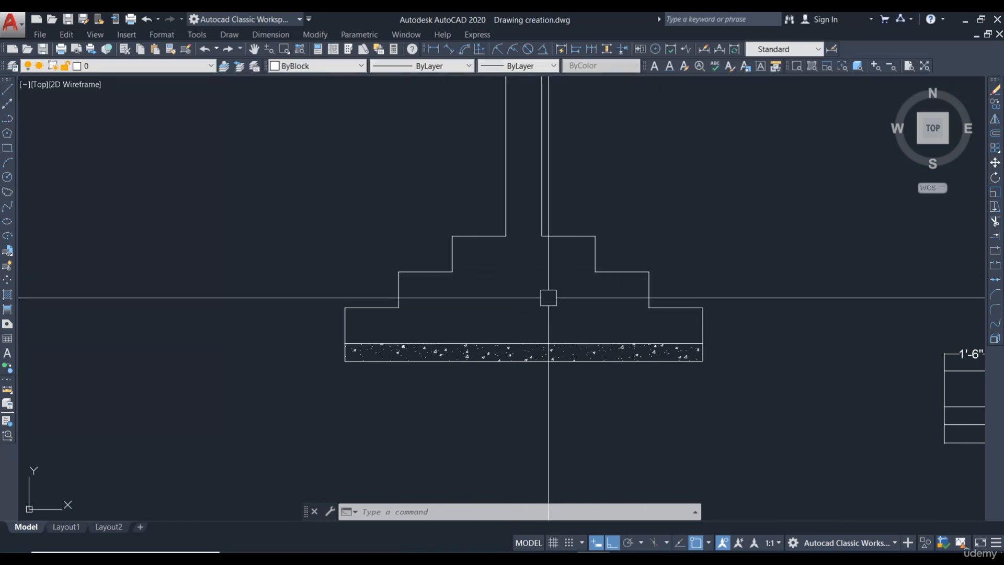
text(H)
key(Return)
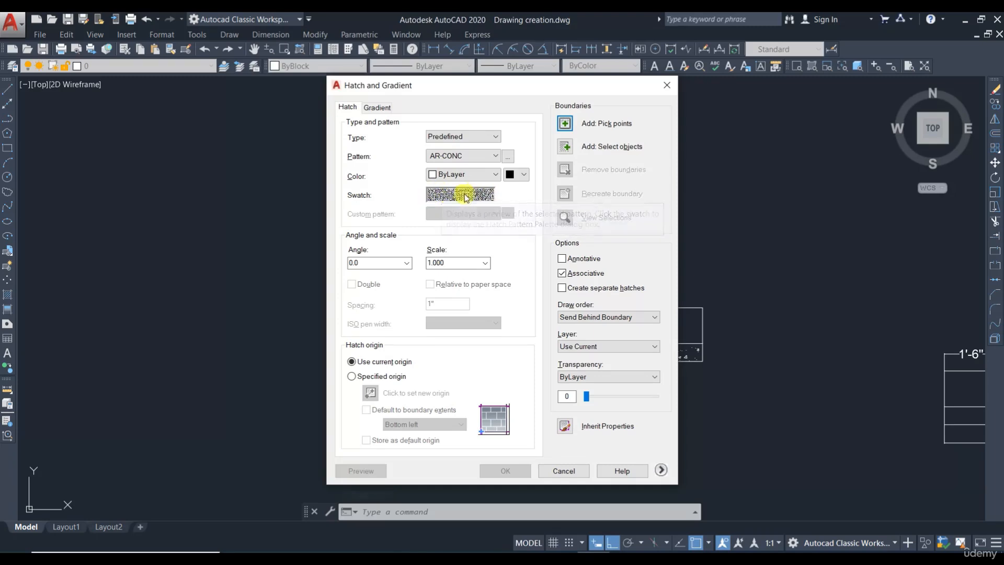
click(564, 124)
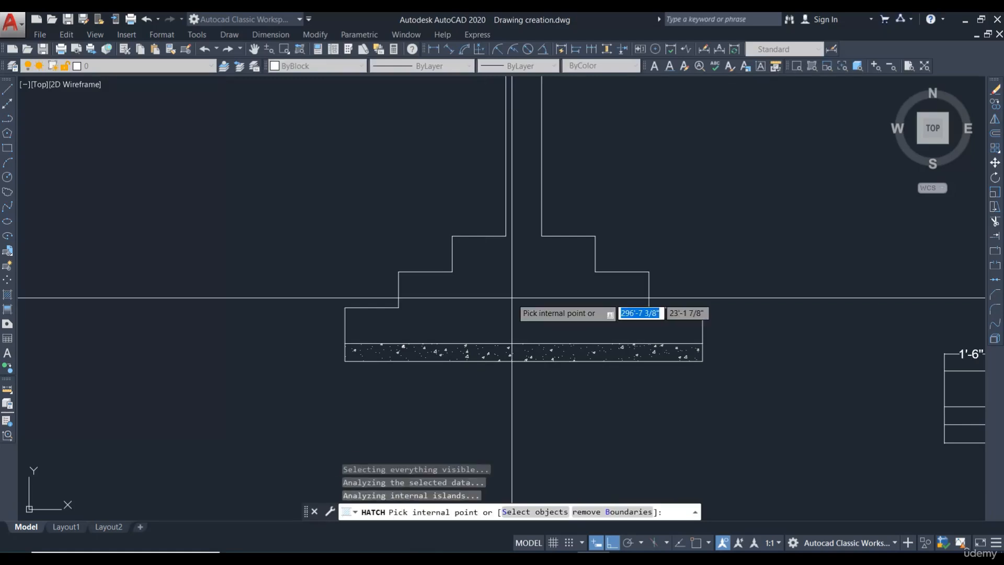
click(523, 285)
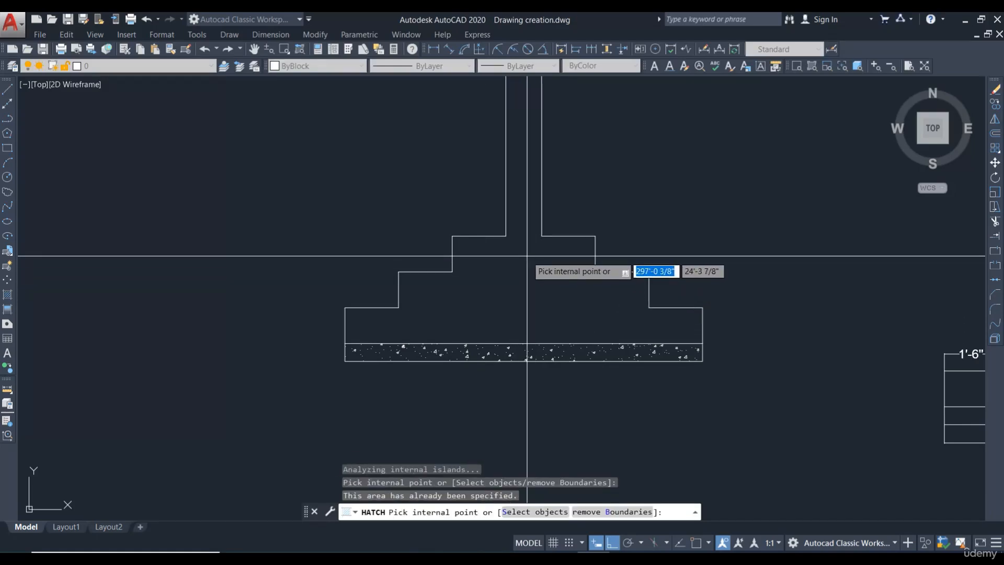
key(Return)
click(505, 470)
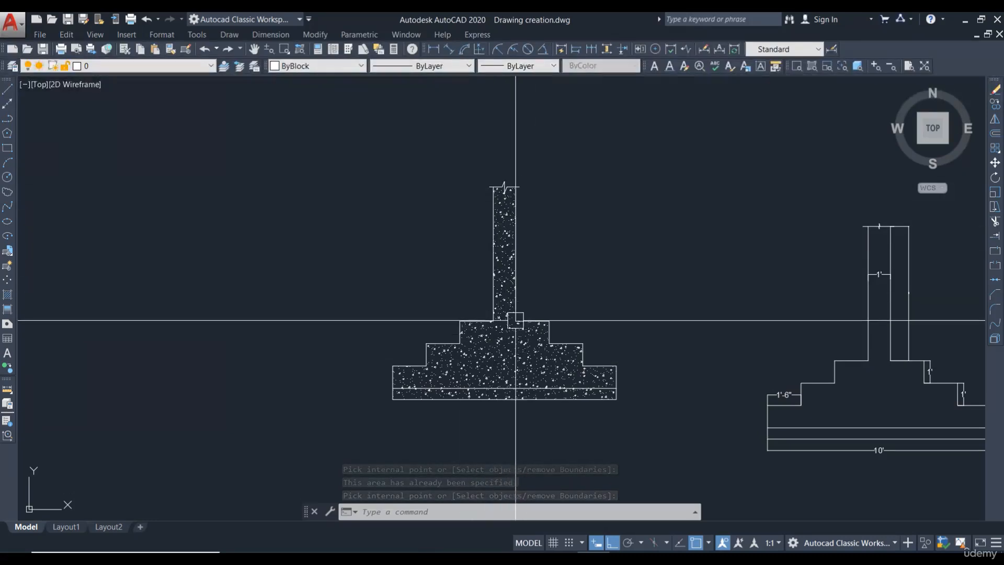
scroll(518, 324, up, 4)
scroll(491, 279, up, 5)
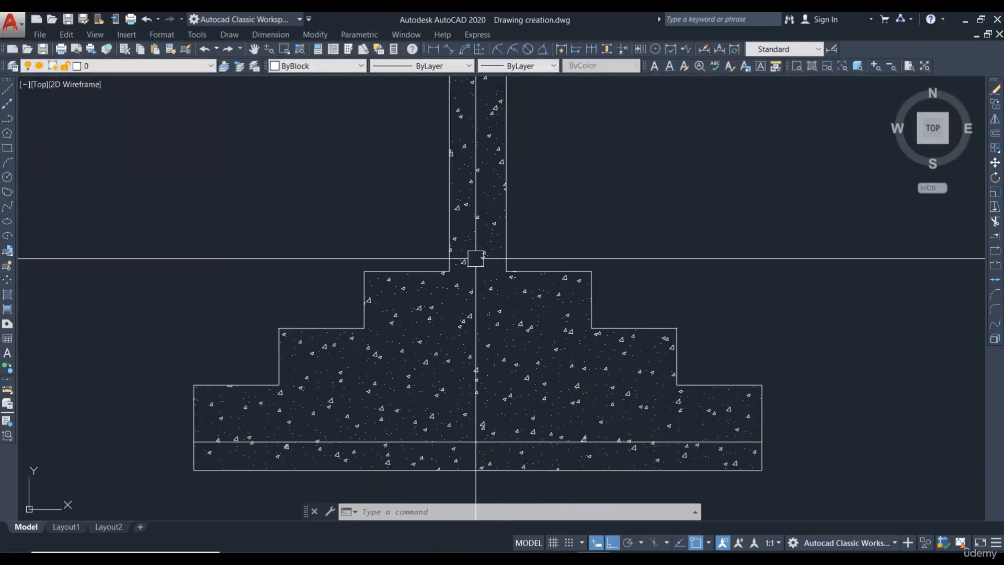
scroll(459, 270, down, 6)
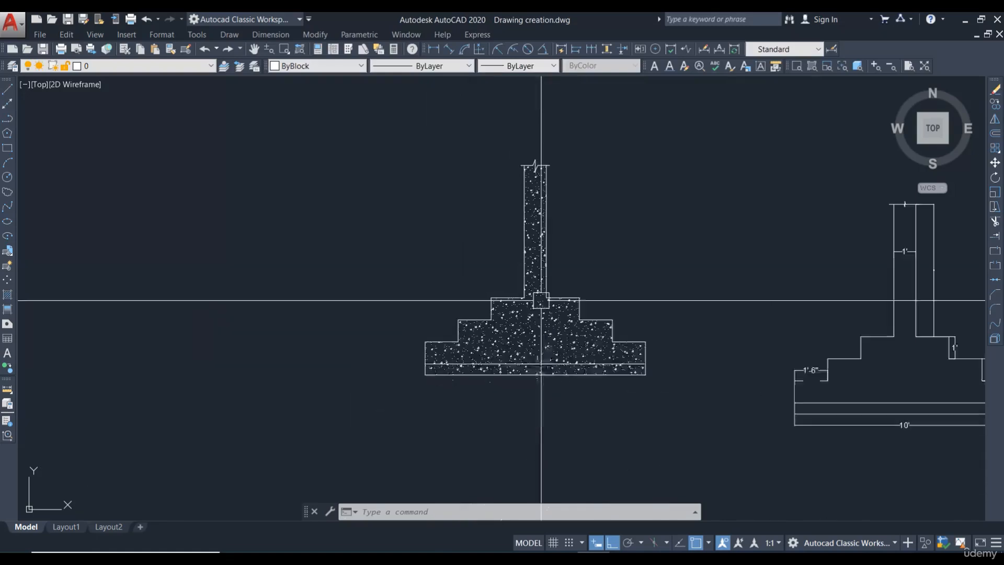
scroll(530, 239, up, 6)
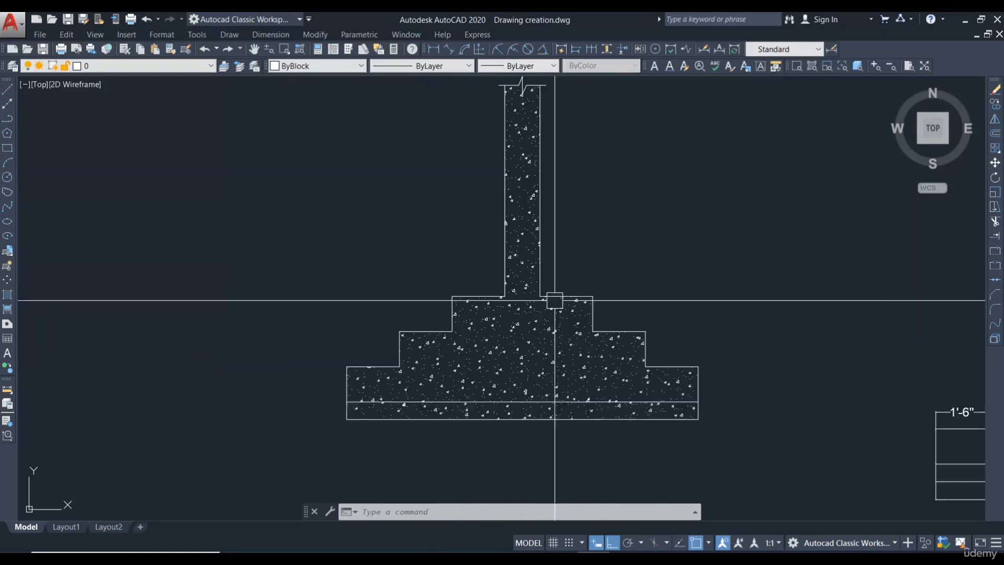
Draw a line across the column's base to separate the column from the top step of the footing.
text(l)
key(Return)
click(426, 246)
key(Escape)
key(Return)
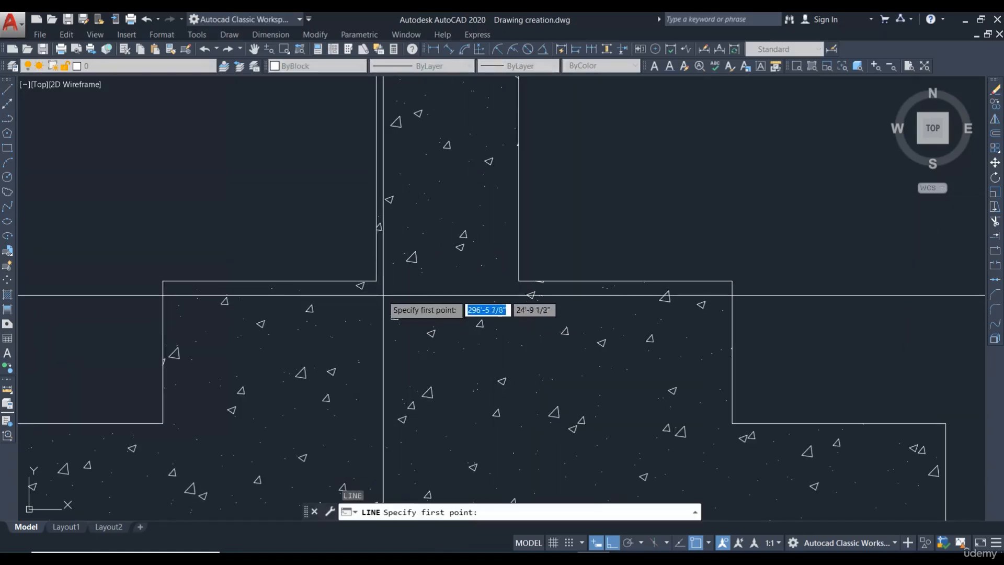
click(518, 281)
key(Escape)
Delete the concrete hatch that spans the steps and the column.
scroll(544, 264, down, 4)
click(512, 306)
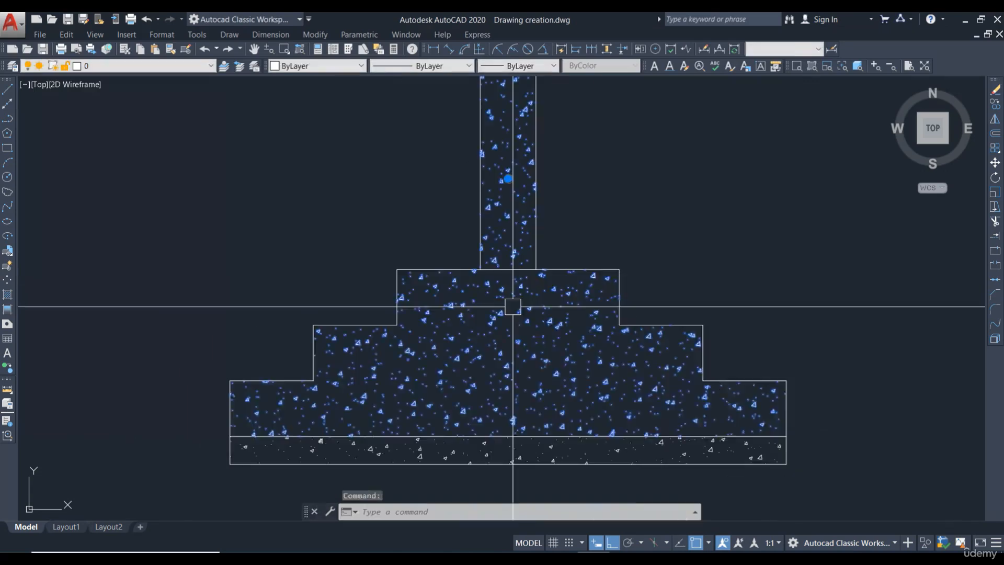
key(Delete)
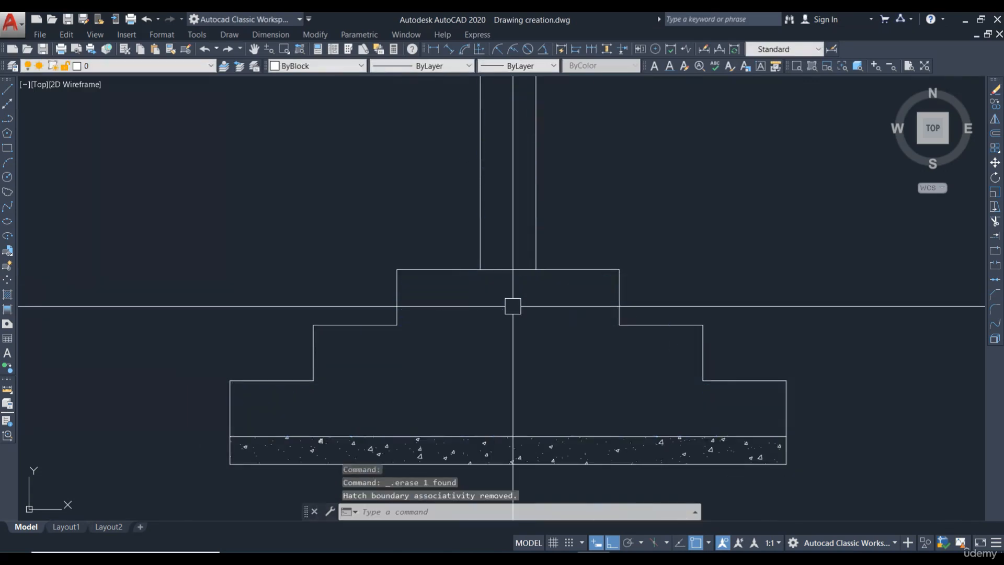
click(514, 269)
click(512, 199)
key(Escape)
key(Escape)
scroll(517, 242, down, 4)
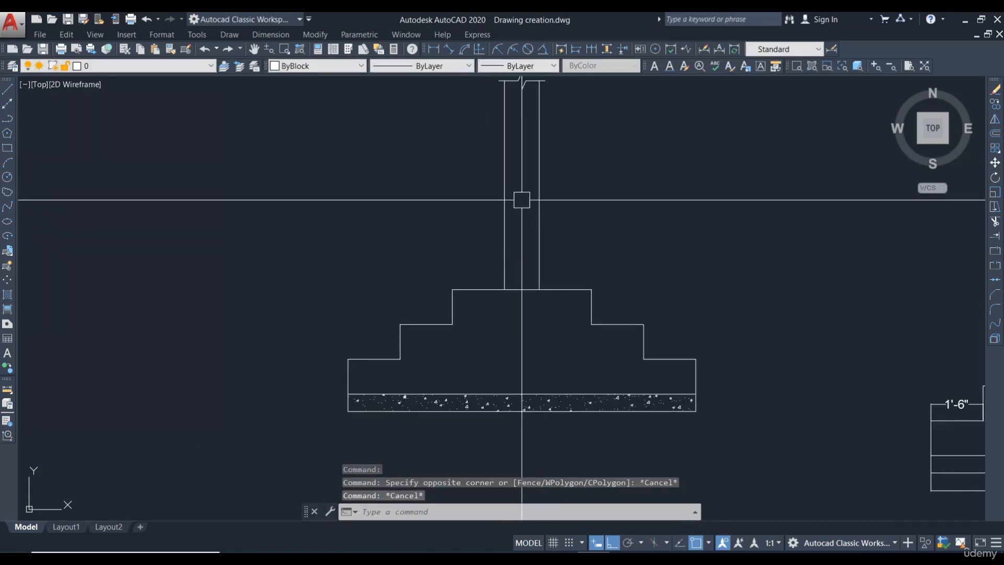
Hatch only the stepped part of the footing below the column with AR-CONC at scale 1.
scroll(517, 272, up, 3)
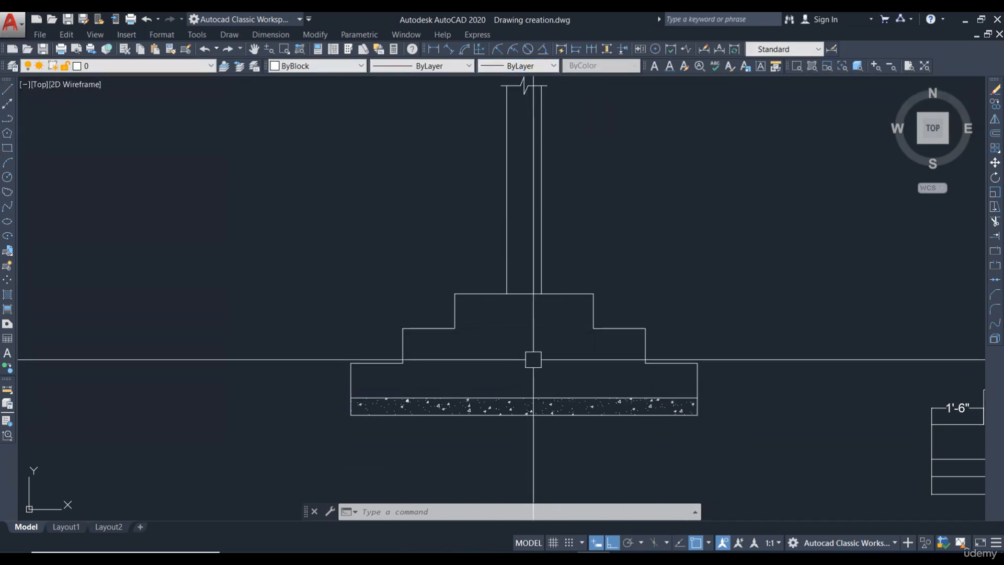
text(h)
key(Return)
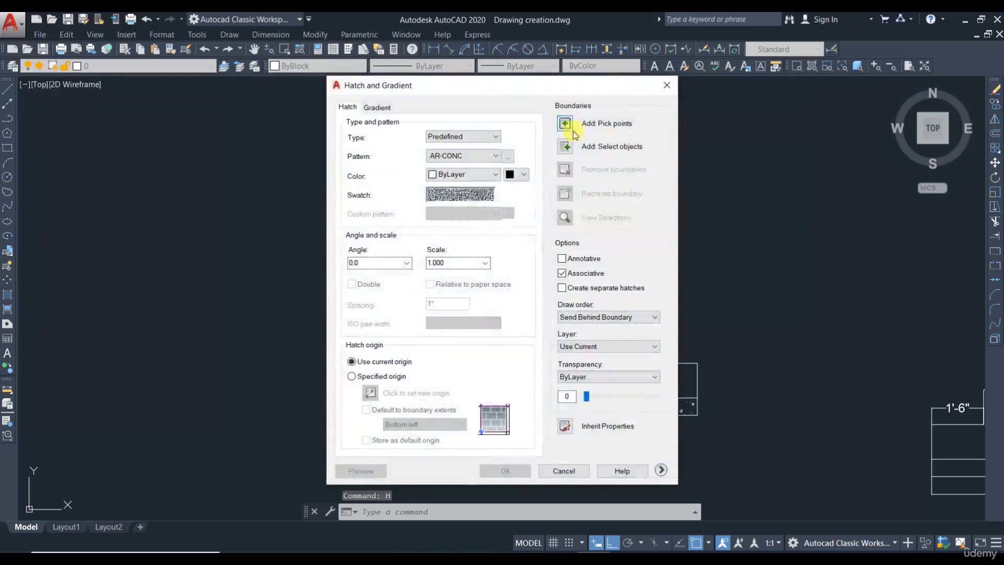
click(564, 125)
click(542, 338)
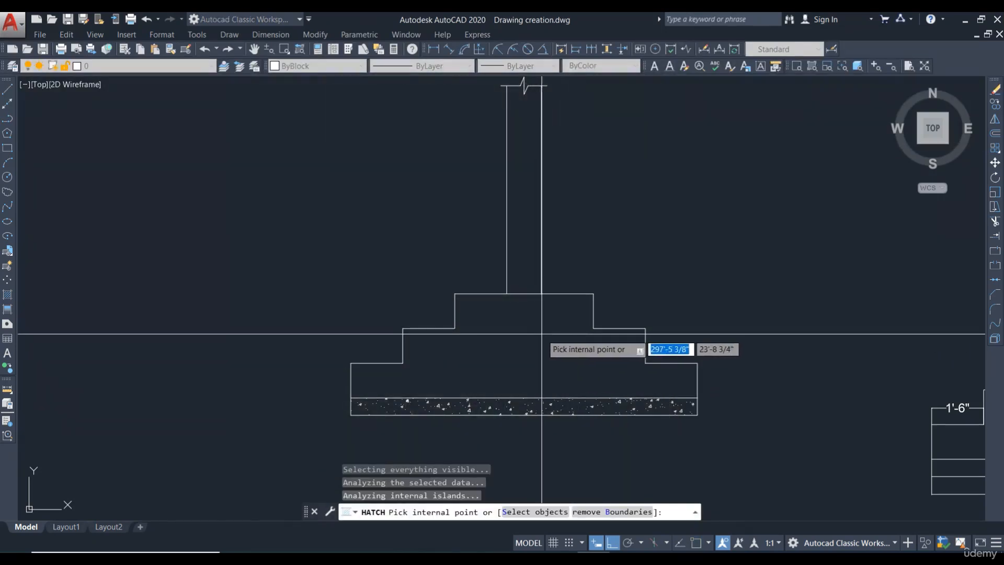
key(Return)
click(505, 471)
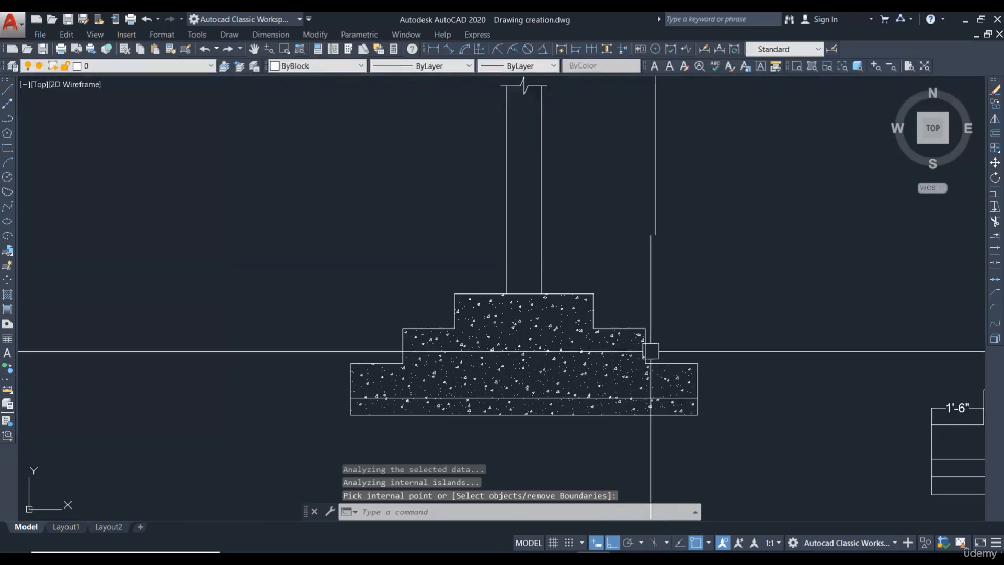
Fill the column above the footing with the SOLID hatch pattern.
middle_drag(594, 251, 585, 291)
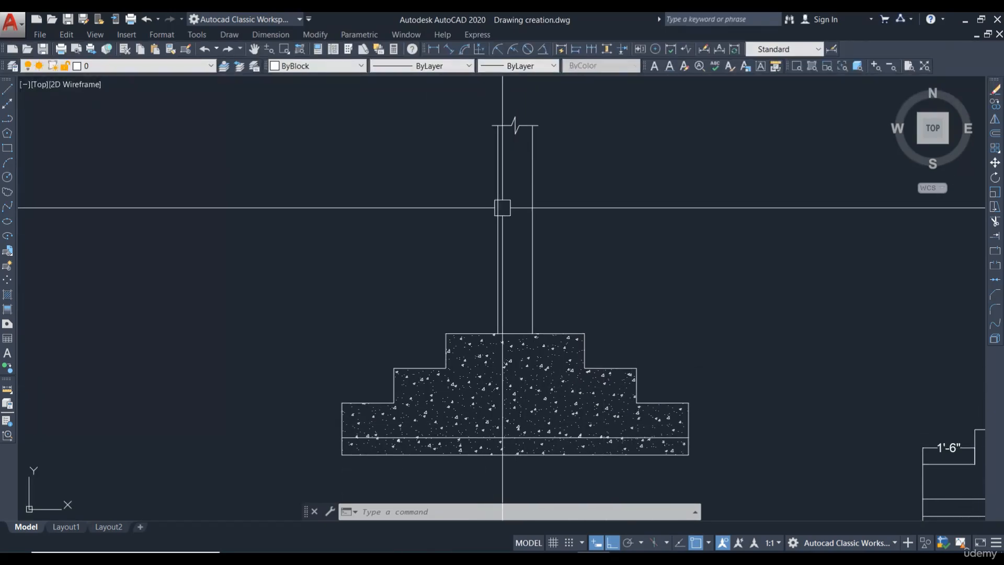
text(h)
key(Return)
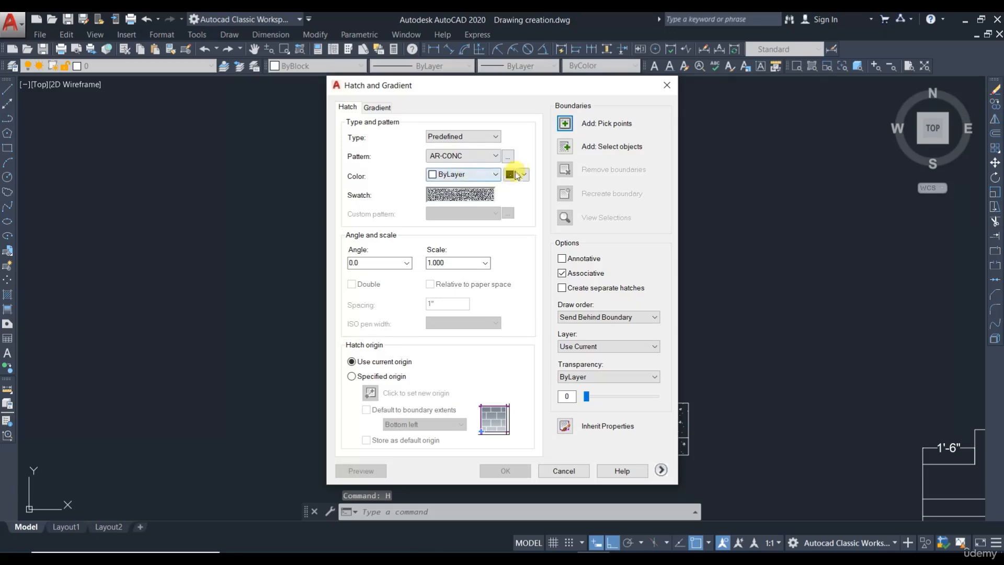
click(507, 156)
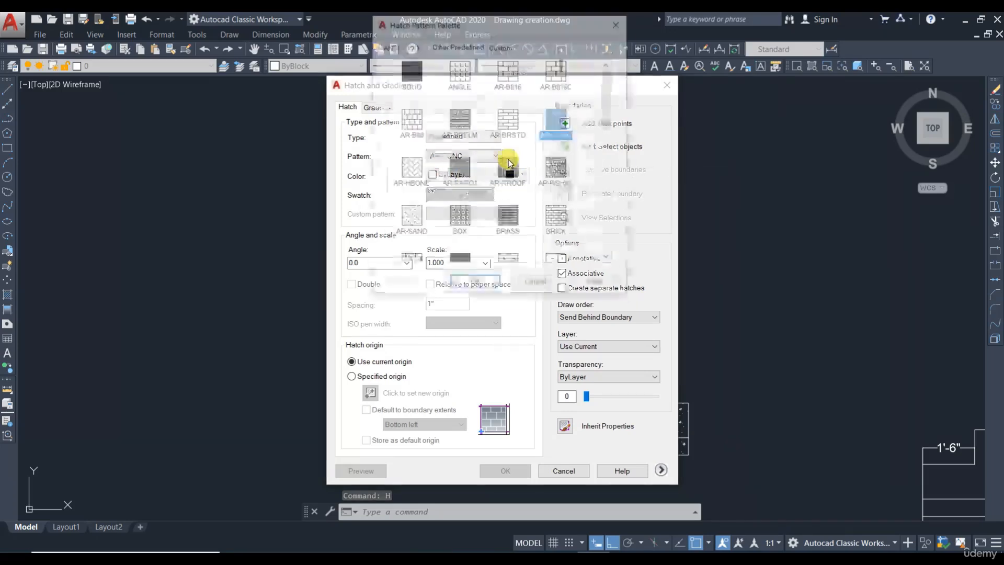
click(414, 74)
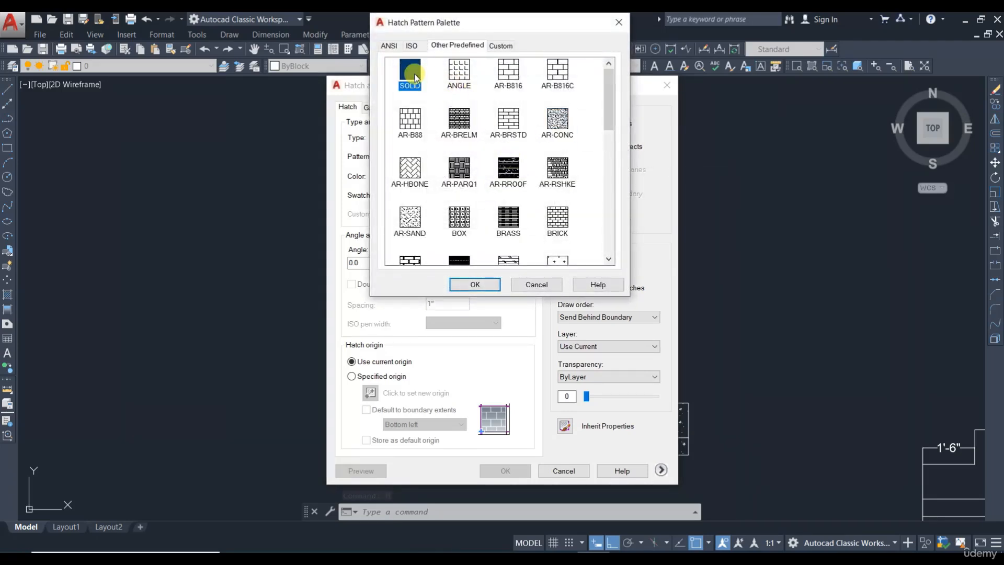
click(474, 284)
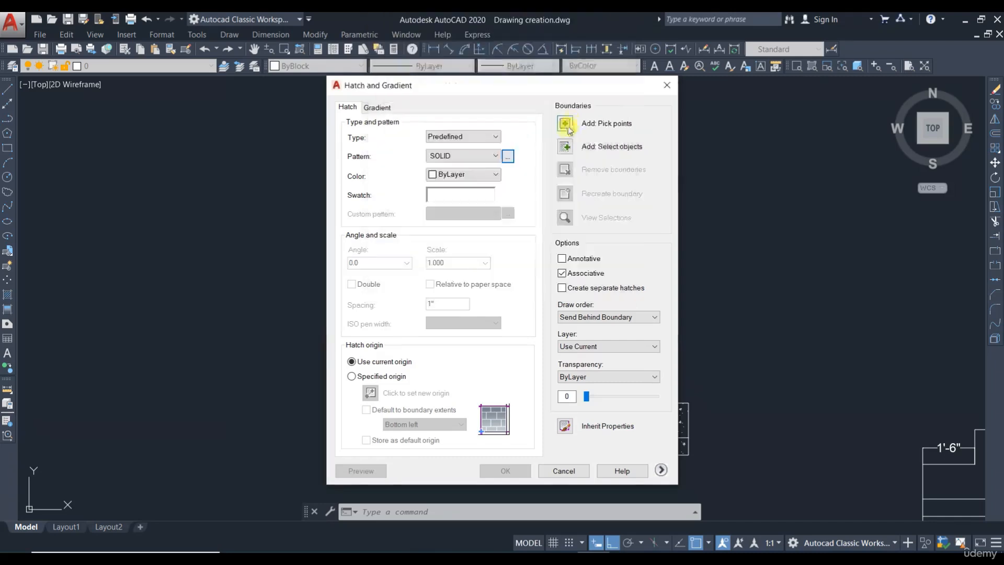
click(565, 123)
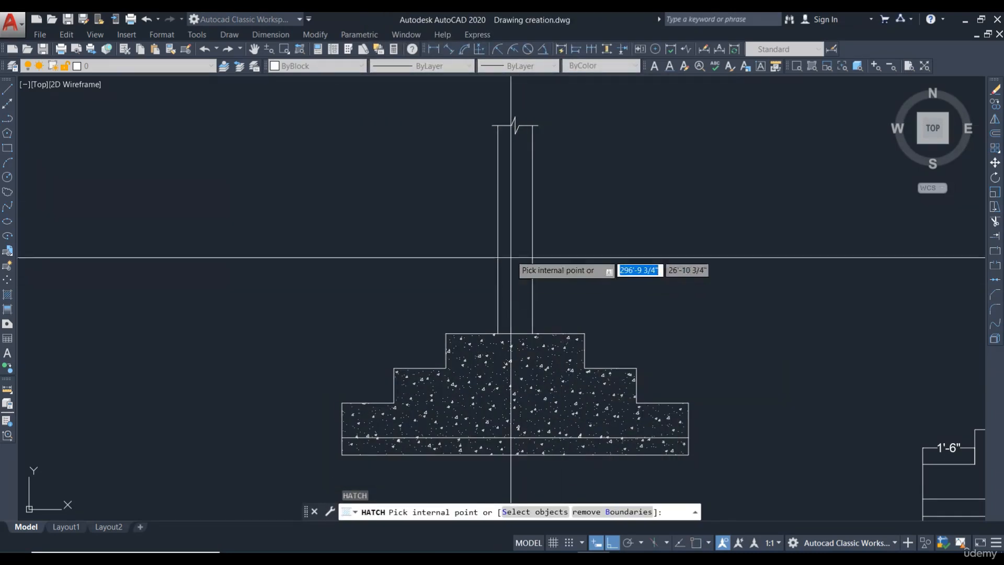
click(511, 241)
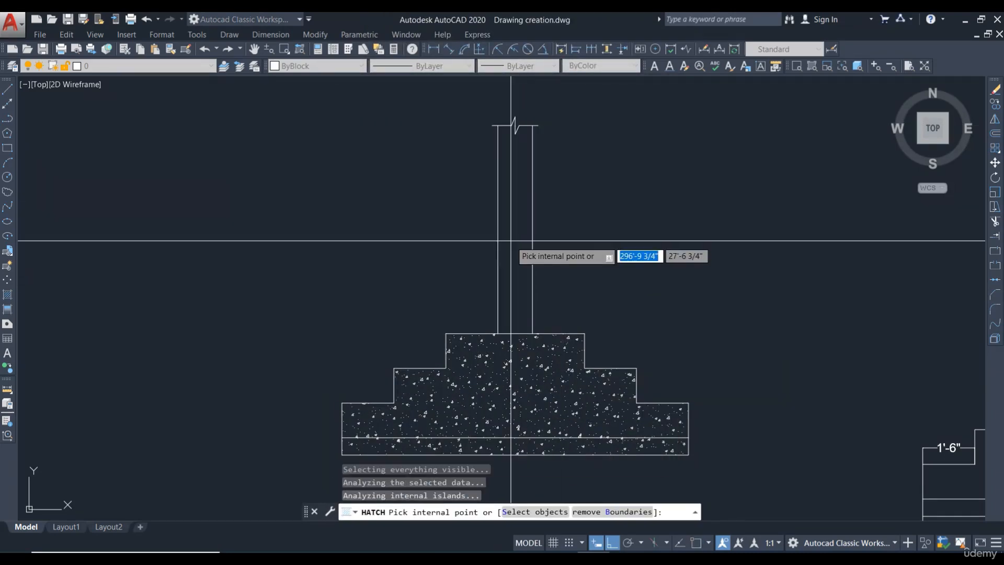
key(Return)
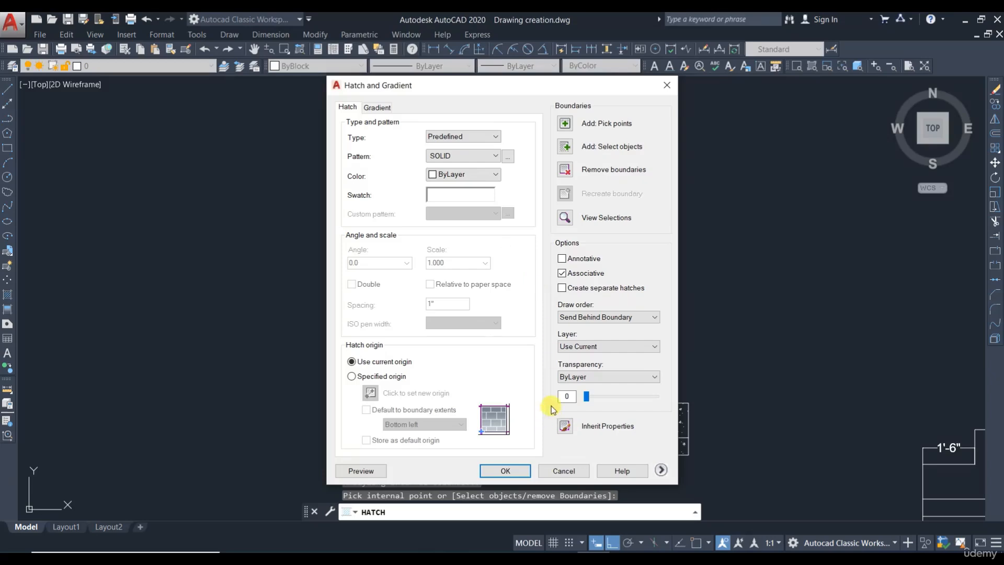
click(518, 472)
scroll(507, 341, down, 4)
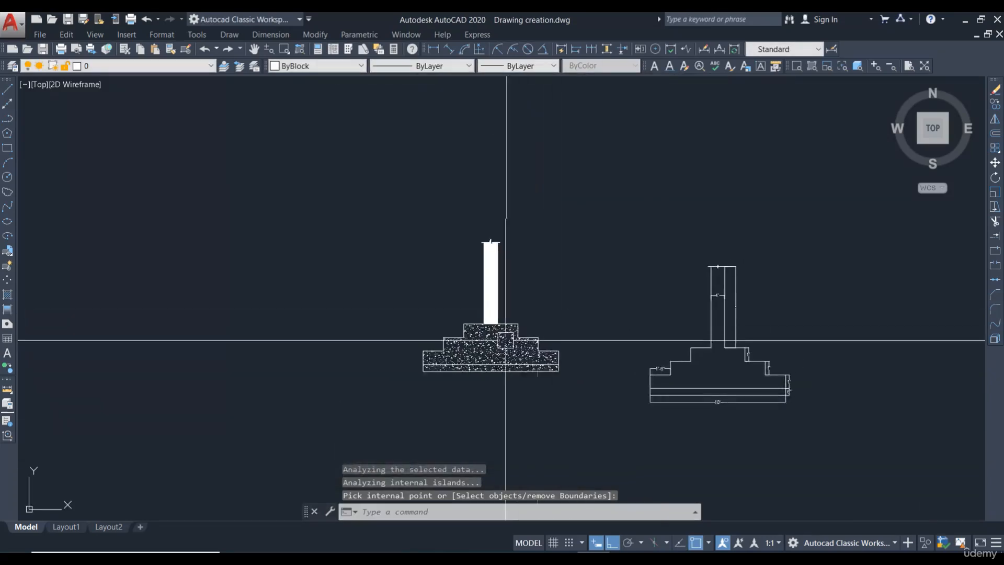
scroll(471, 196, up, 4)
Set the column's solid hatch to light grey, index color 254, and deselect it.
middle_drag(459, 261, 460, 300)
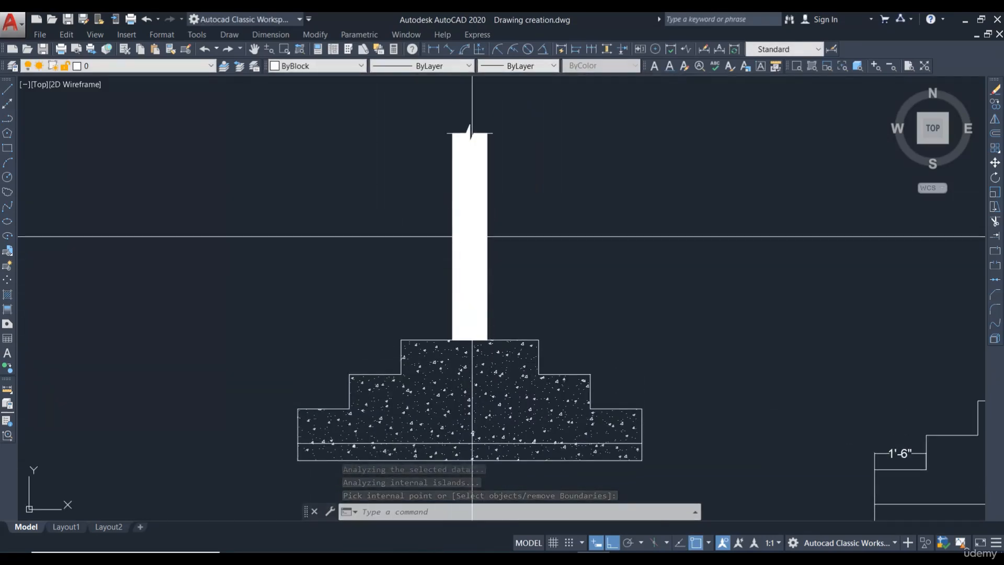
click(472, 236)
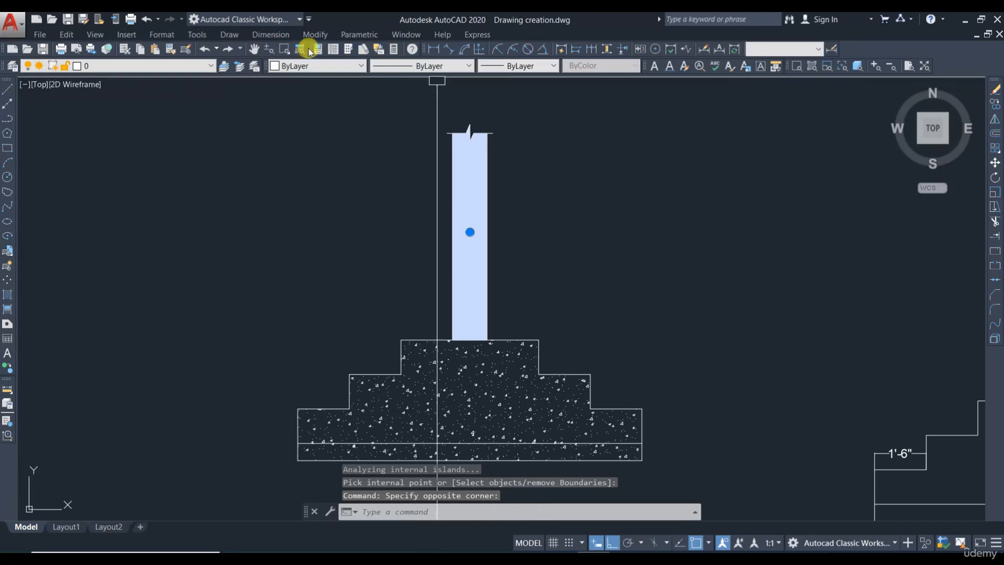
click(351, 66)
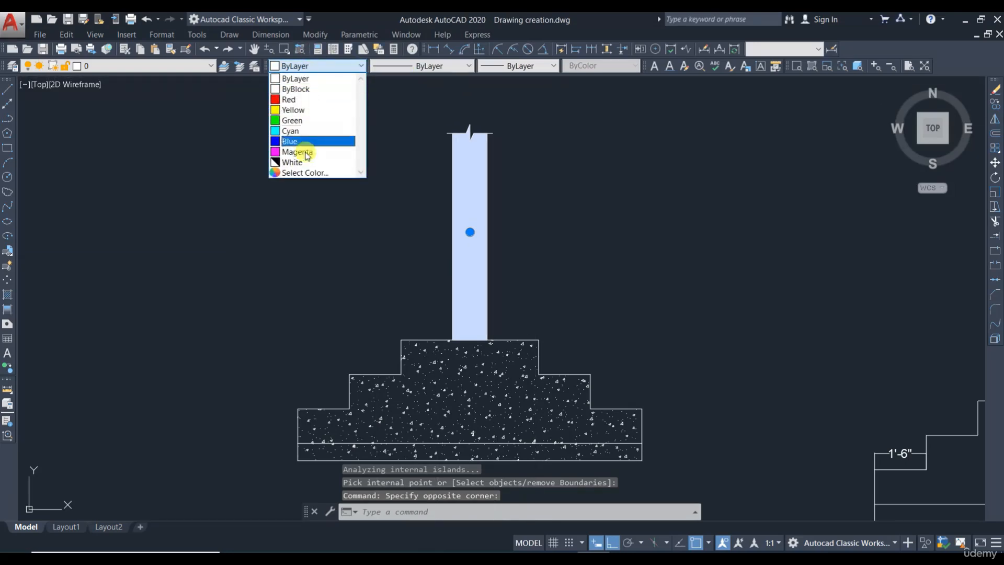
click(306, 172)
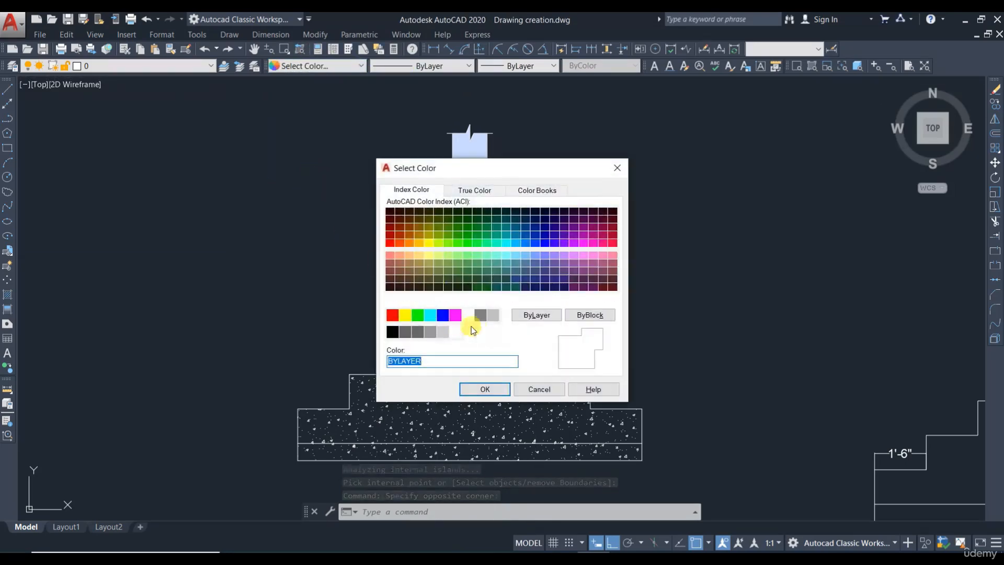
click(442, 331)
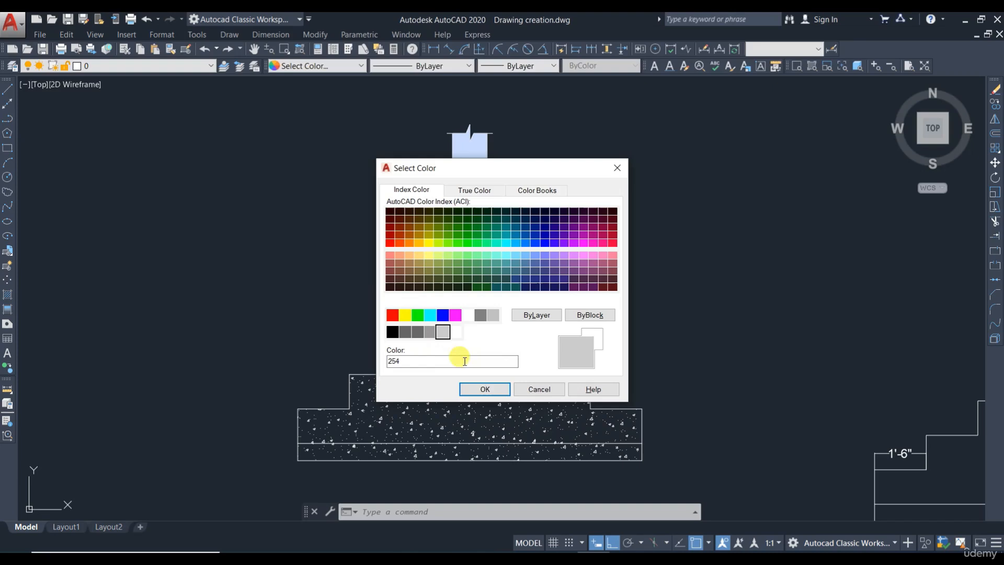
click(488, 392)
key(Escape)
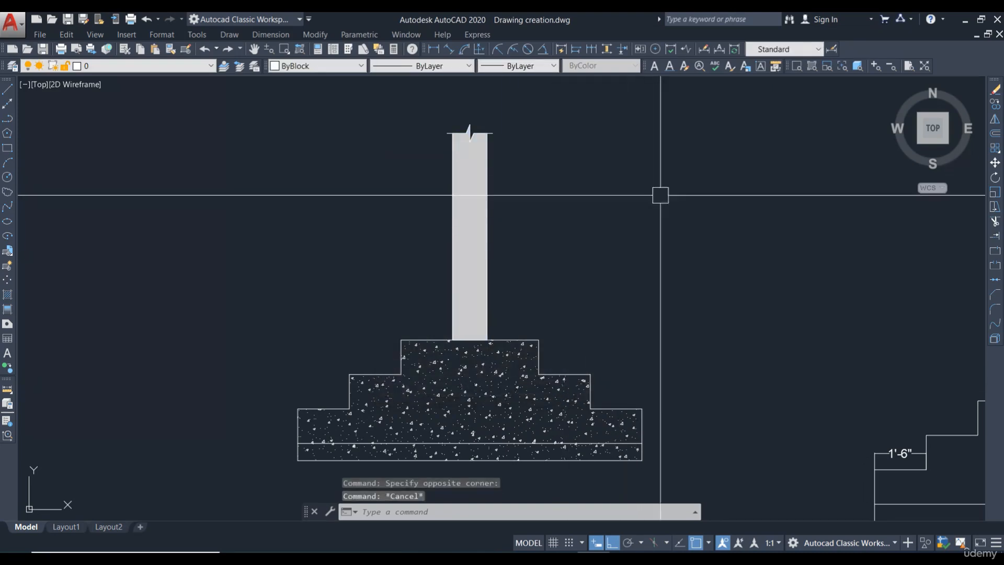
scroll(506, 164, down, 2)
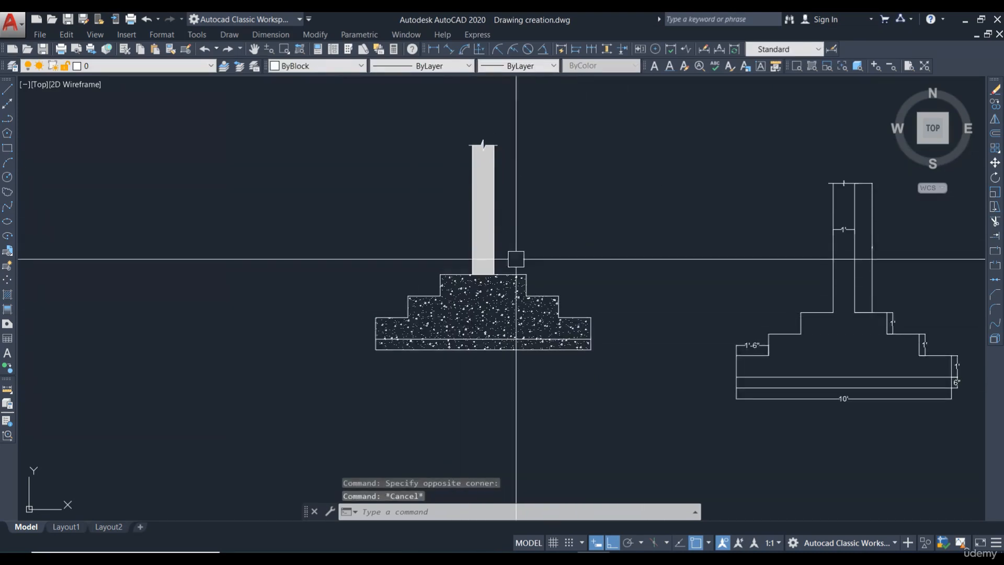
scroll(523, 272, up, 4)
scroll(484, 262, down, 6)
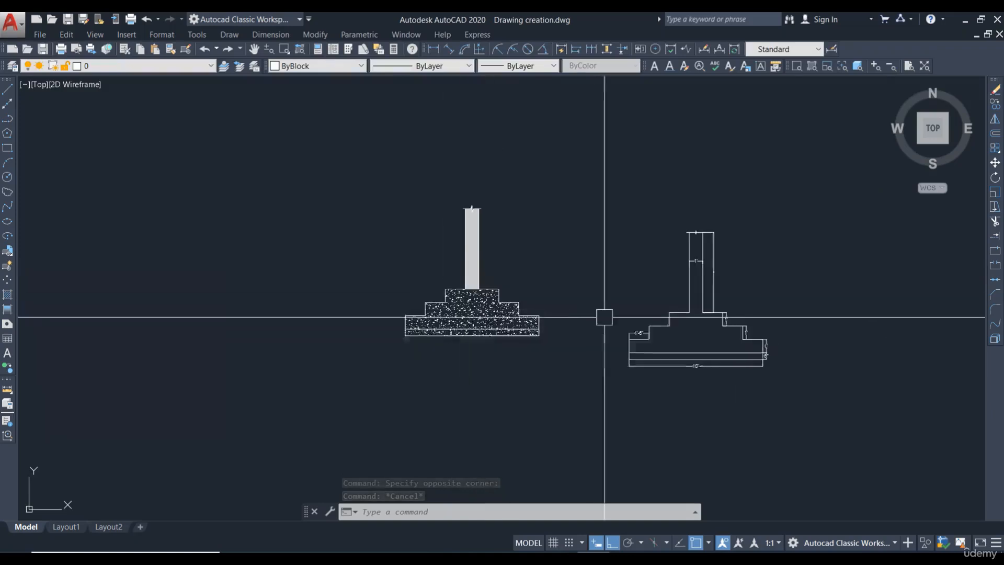
scroll(454, 329, up, 4)
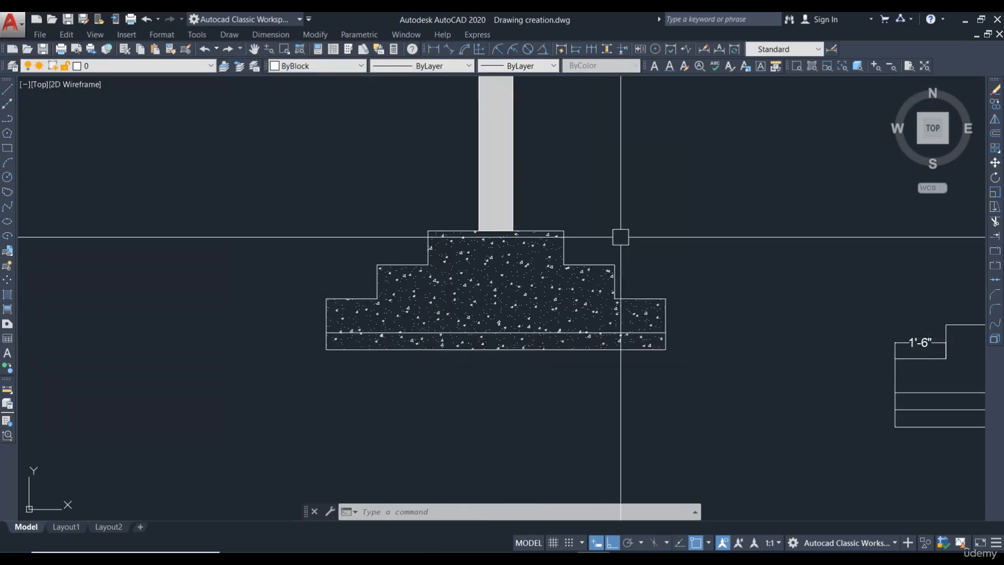
middle_drag(619, 237, 597, 283)
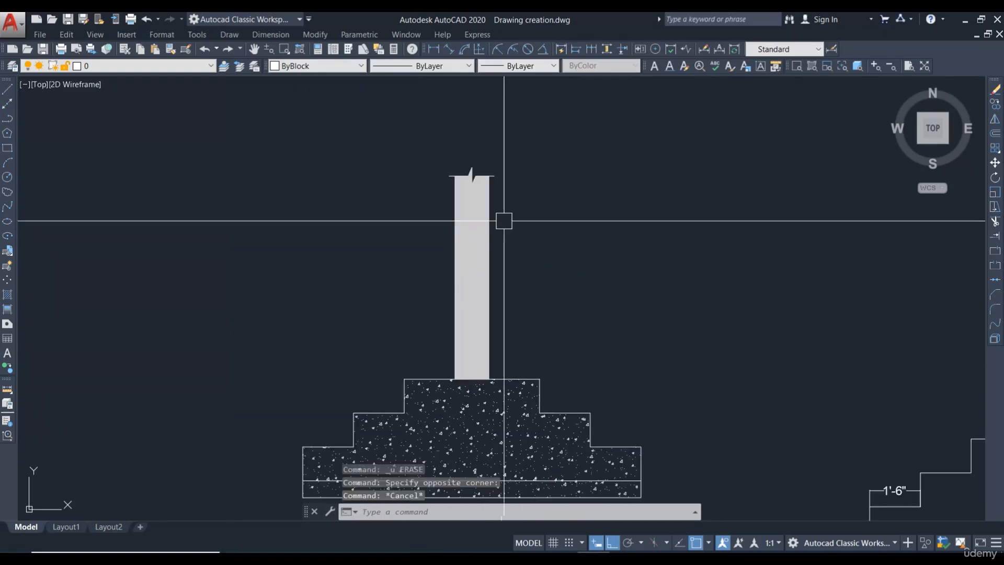
Delete the light grey solid hatch from the column, keeping the column's outline.
click(461, 229)
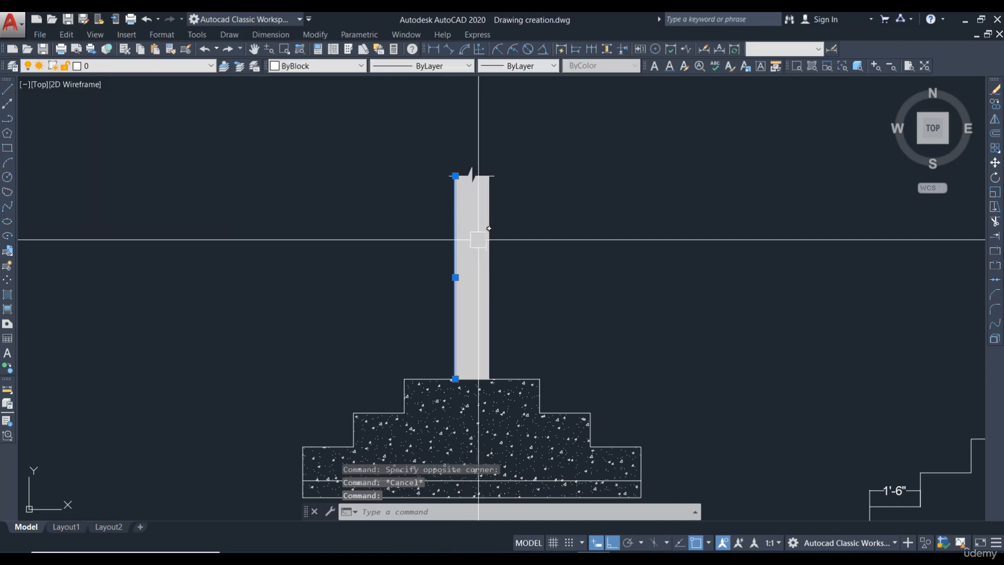
key(Escape)
click(465, 245)
text(e)
key(Return)
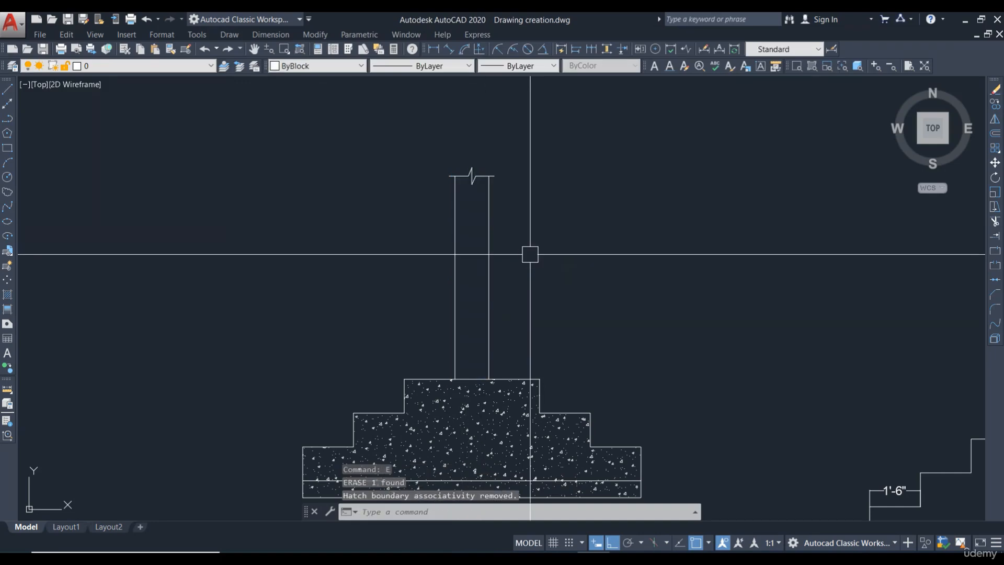
Set up a two-color gradient hatch with grey as the first color, paired with yellow.
text(h)
key(Return)
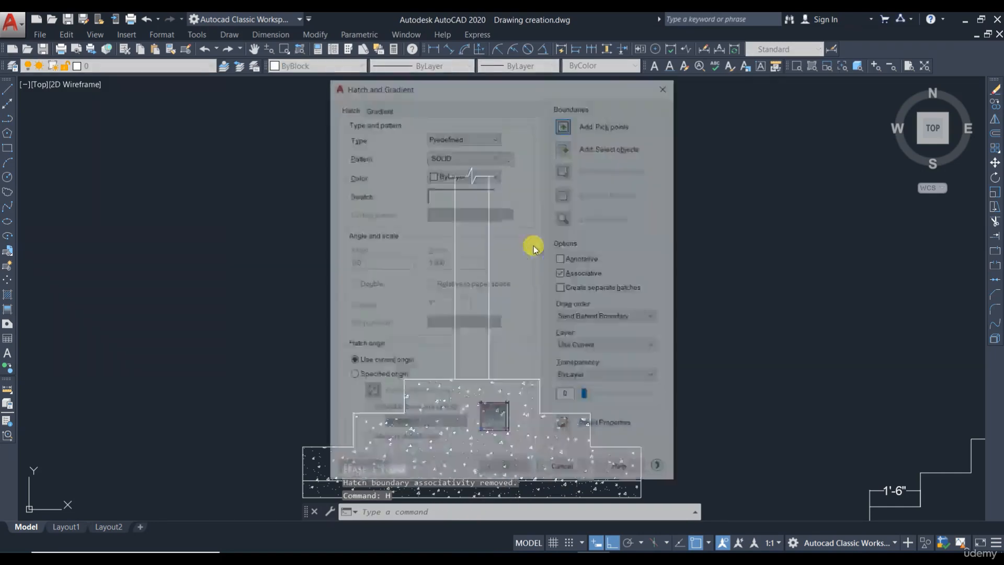
drag(402, 85, 635, 91)
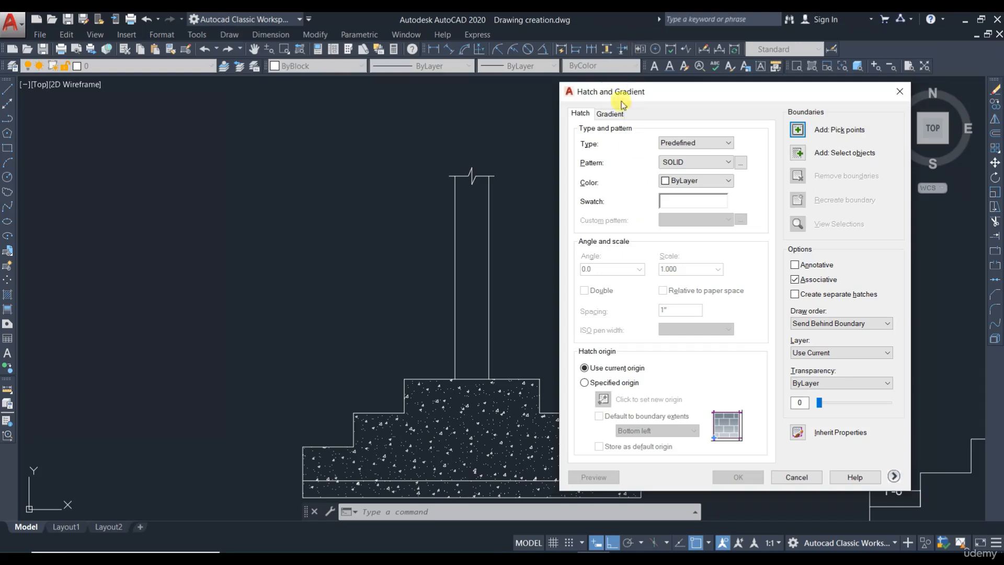
click(610, 115)
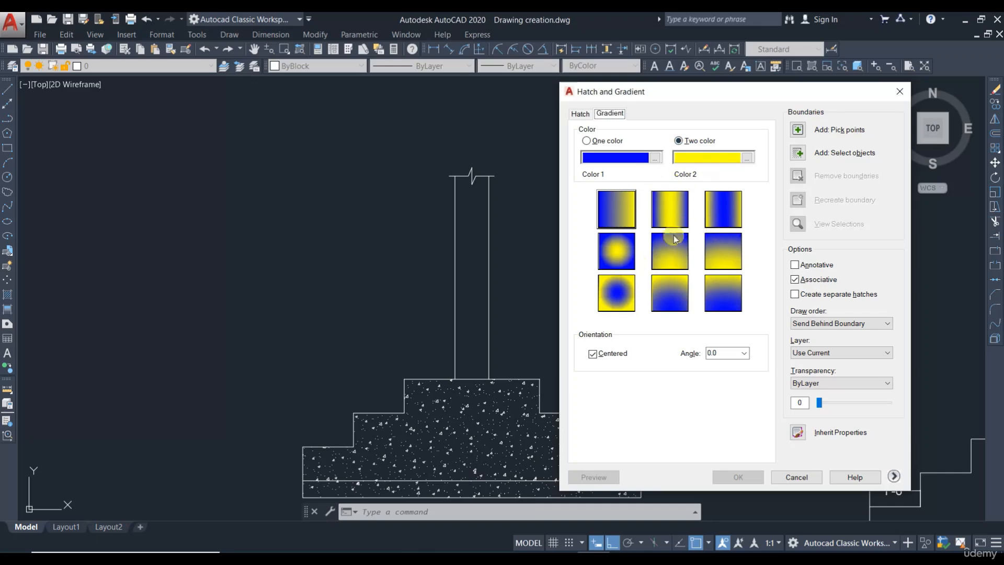
click(655, 159)
double_click(480, 315)
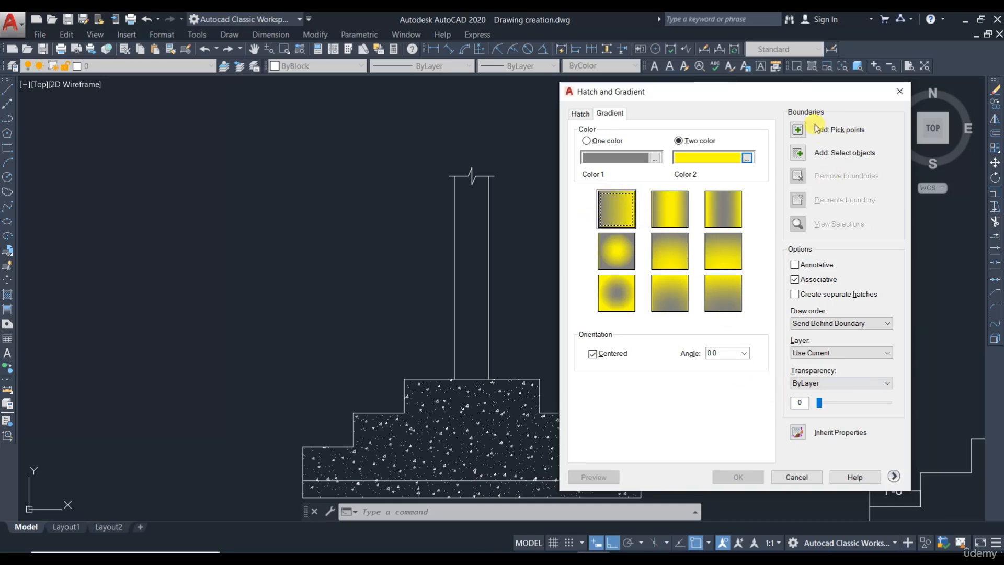
Apply the grey-to-yellow gradient to the area inside the column above the footing.
click(798, 130)
click(481, 256)
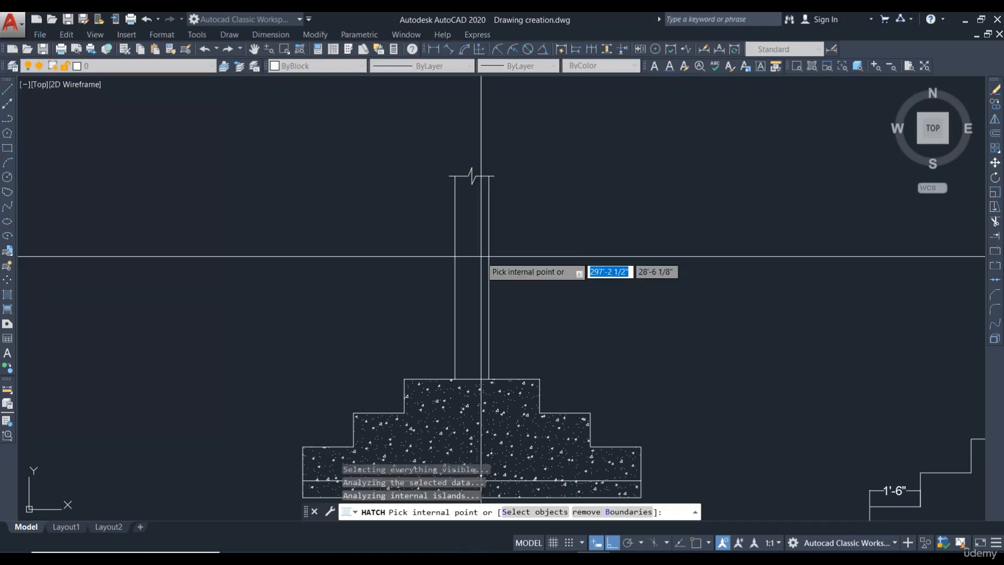
right_click(481, 257)
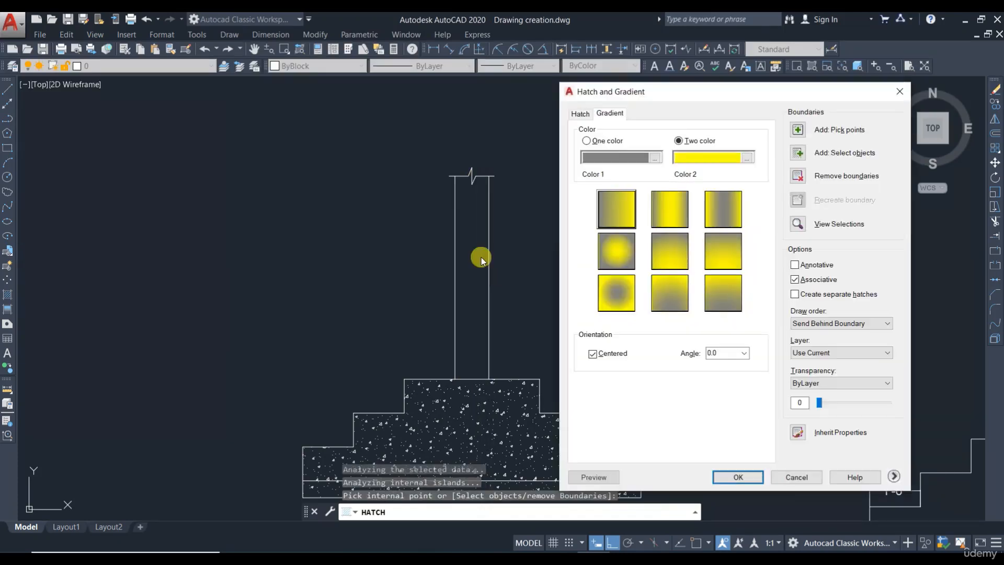
click(744, 467)
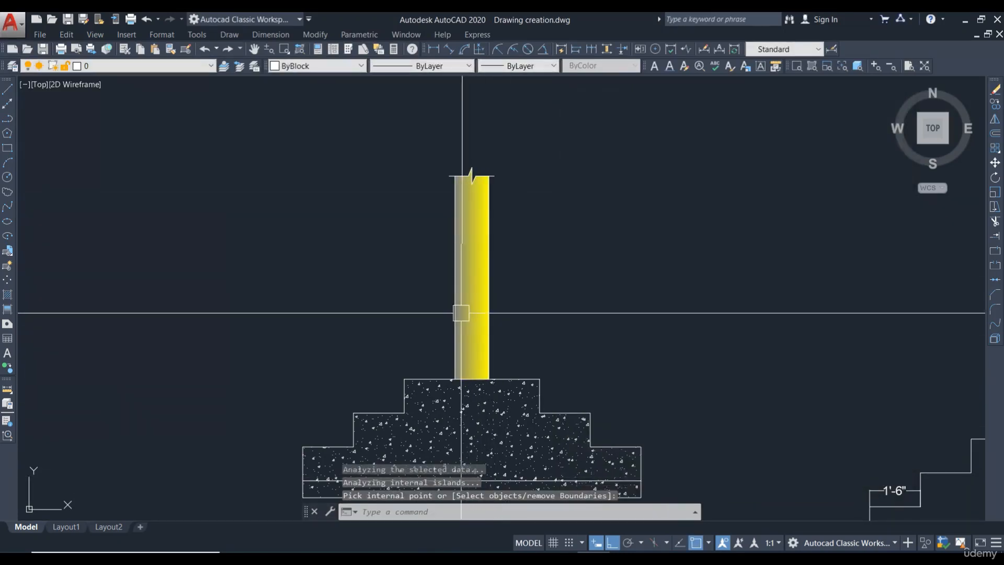
scroll(687, 307, down, 2)
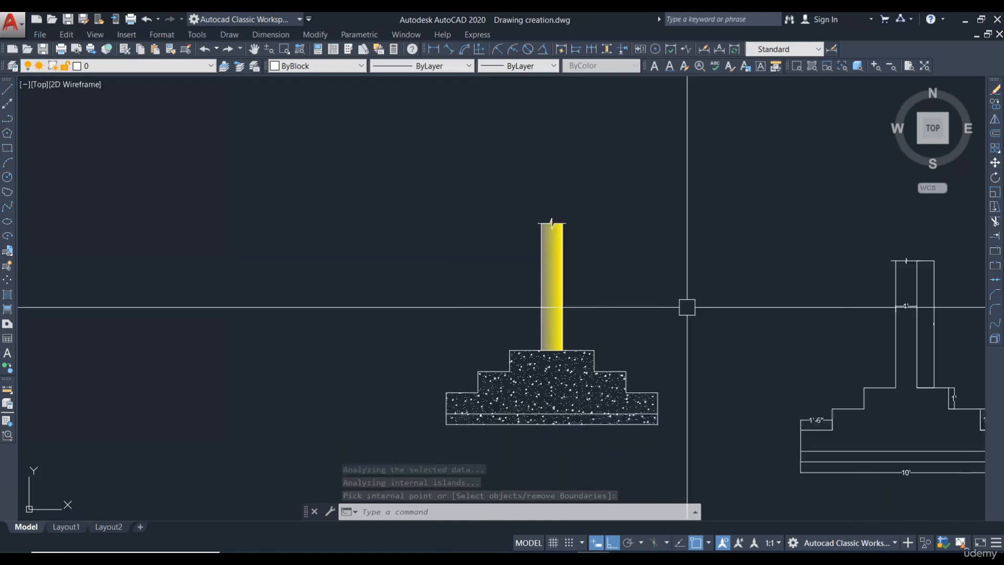
middle_drag(687, 307, 544, 283)
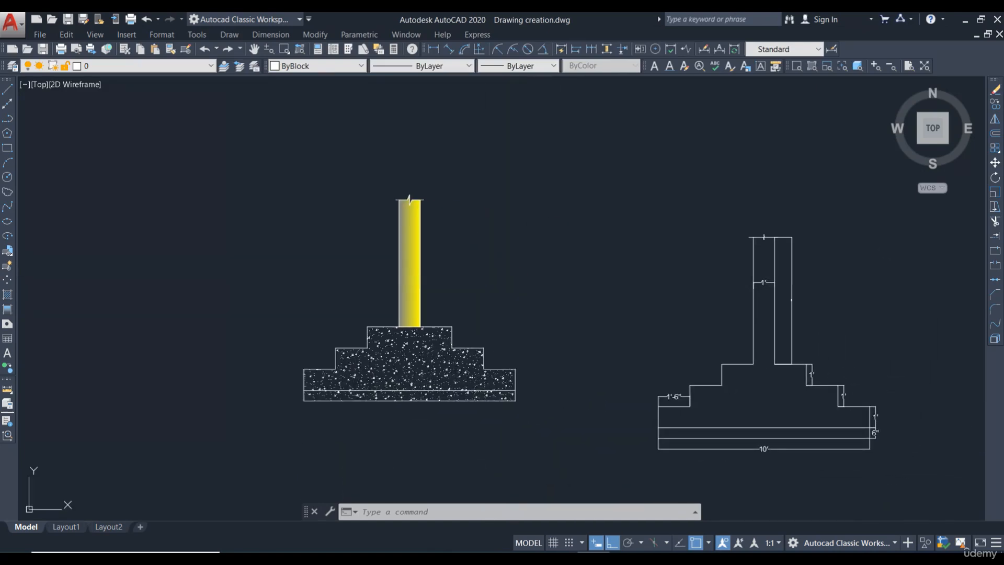
text(h)
key(Return)
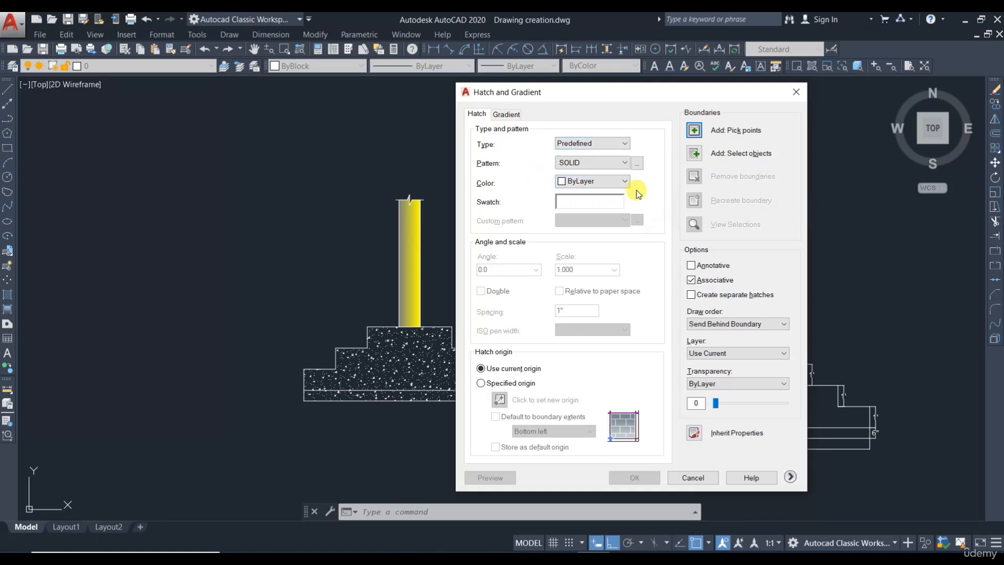
click(692, 478)
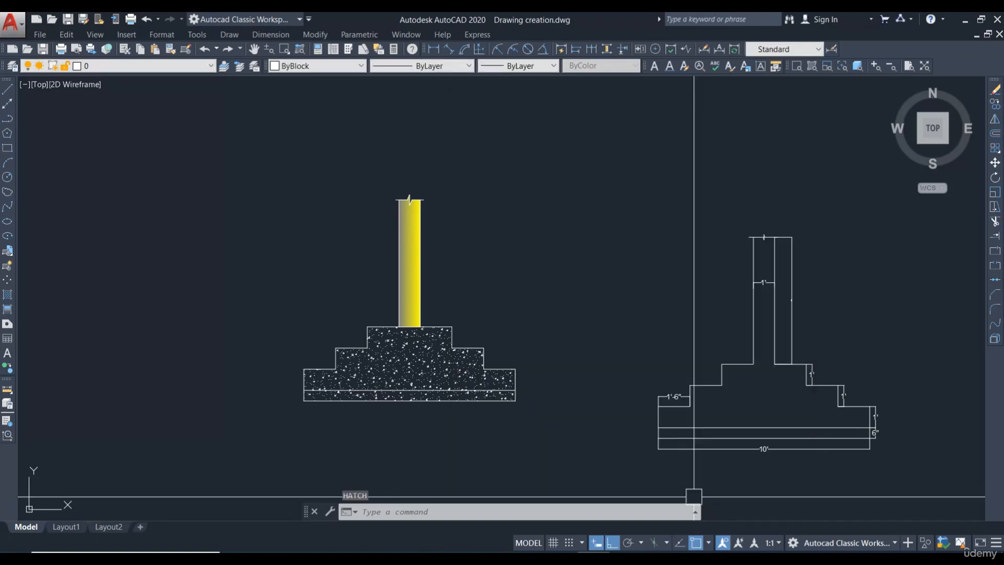